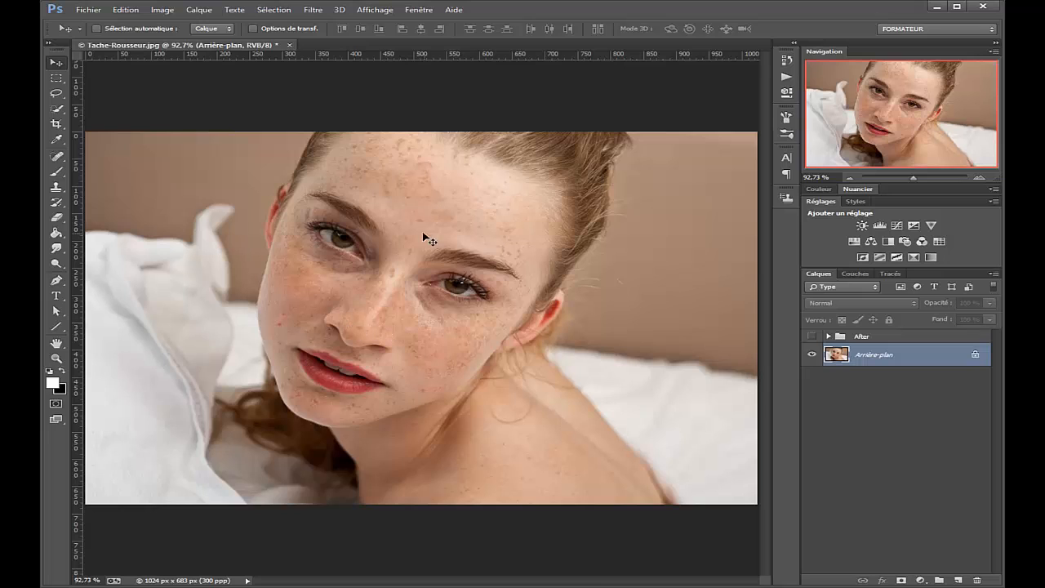
# - Toggle the After group's visibility to compare the retouched portrait with the original
pyautogui.scroll(2, 399, 257)
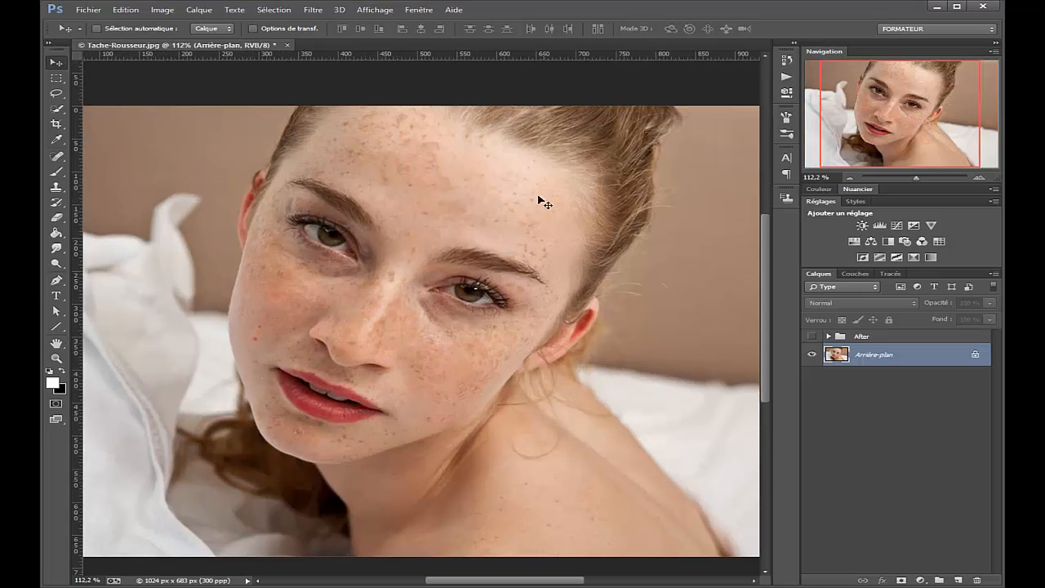
pyautogui.click(812, 336)
pyautogui.scroll(-3, 531, 290)
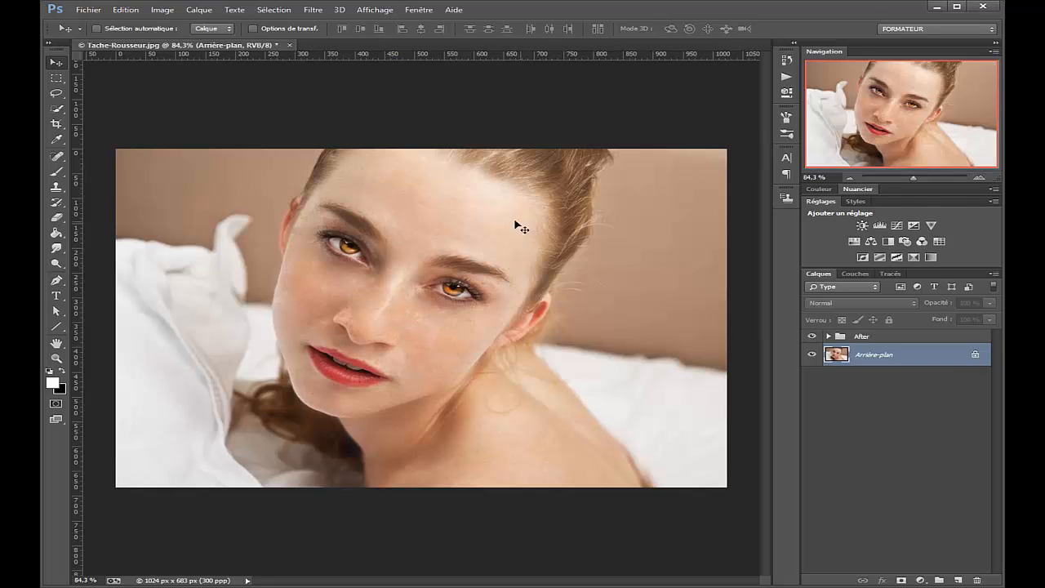
pyautogui.scroll(1, 445, 304)
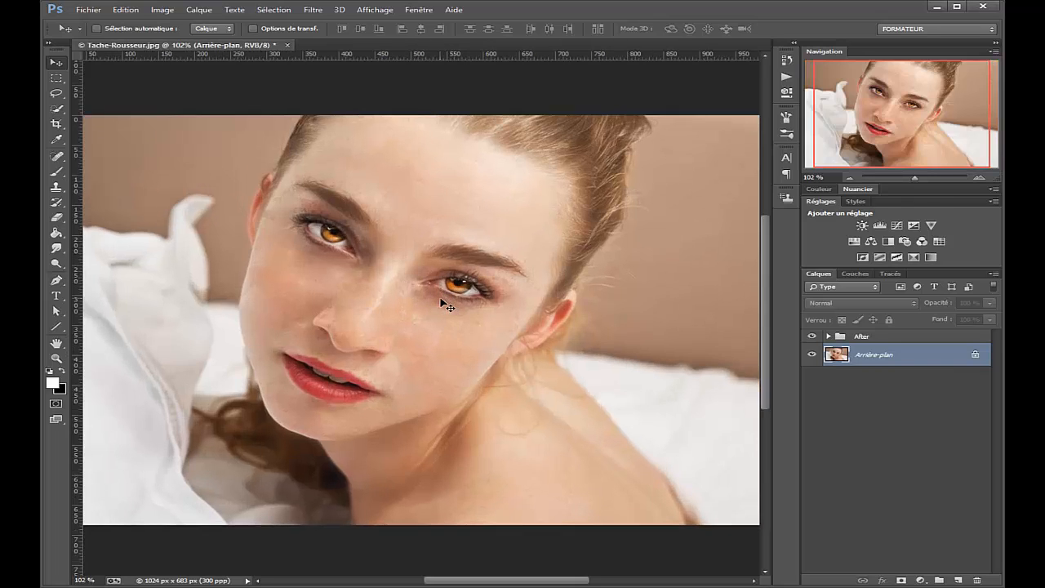
pyautogui.click(813, 336)
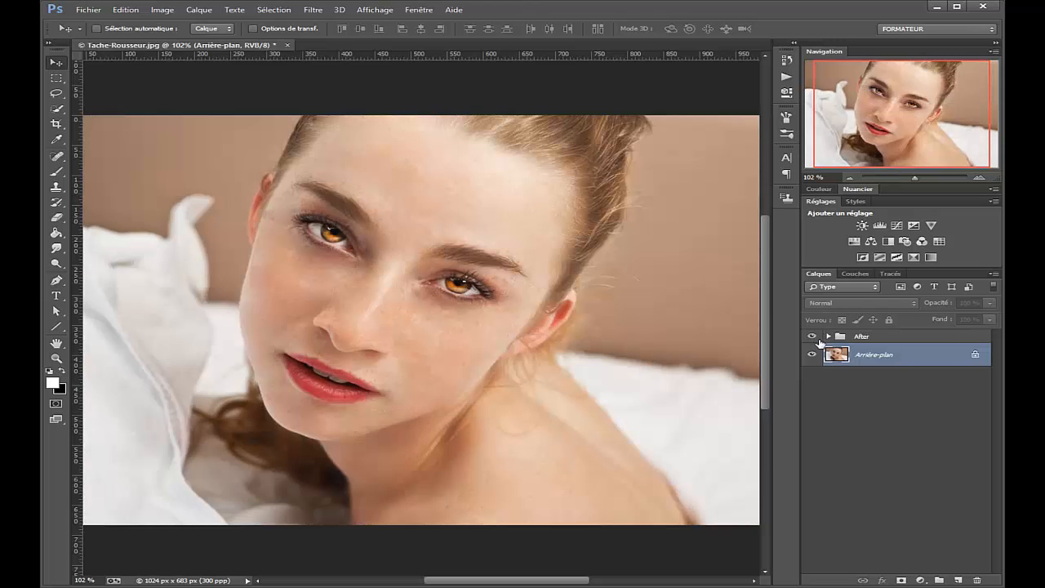
pyautogui.click(818, 339)
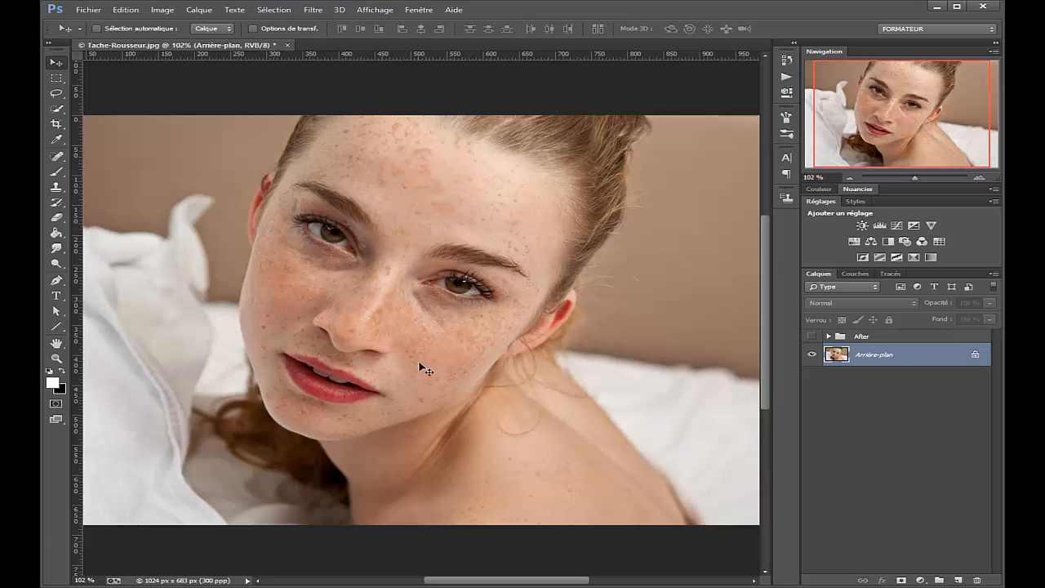
# - Create a new empty layer named "bouton" above the background layer
pyautogui.scroll(4, 409, 367)
pyautogui.scroll(-3, 409, 367)
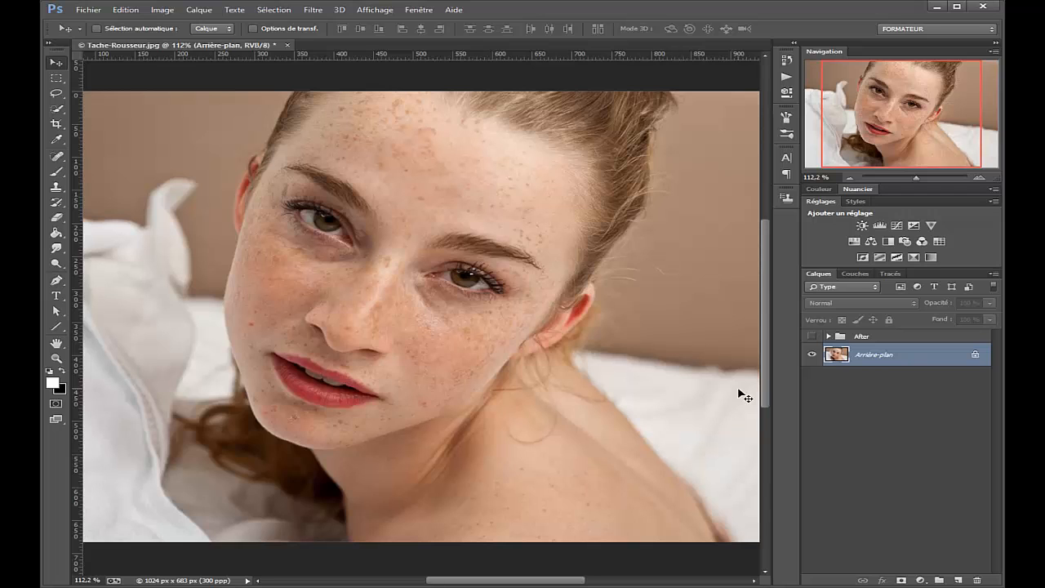
pyautogui.hotkey('ctrl', 'shift', 'n')
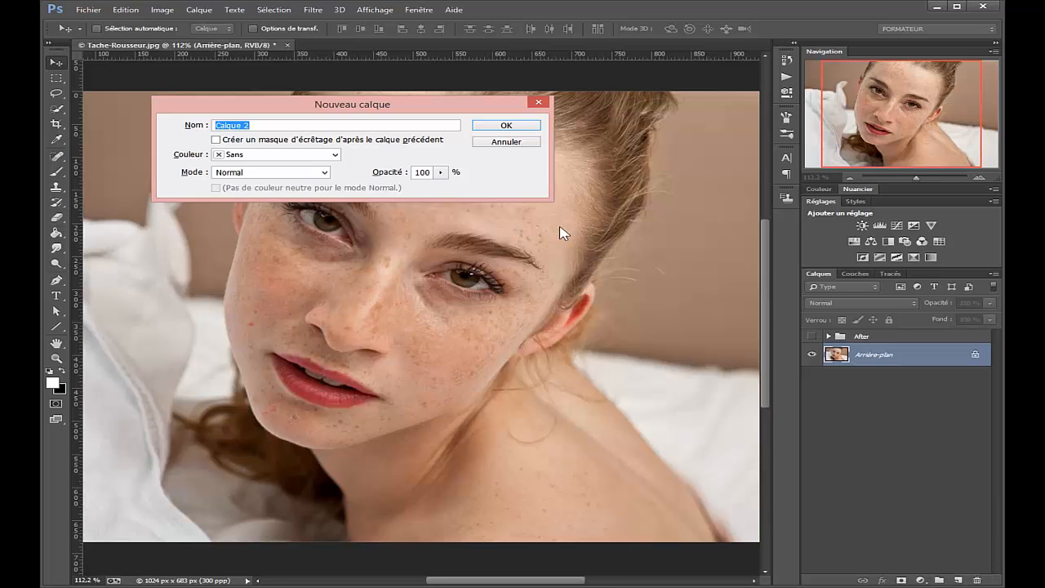
pyautogui.write('bouton')
pyautogui.press('Return')
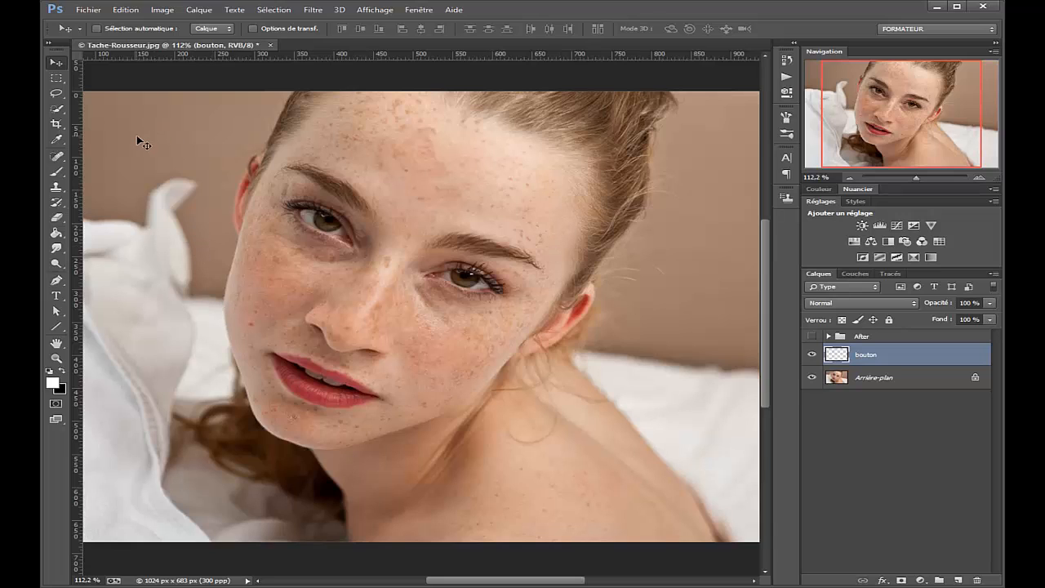
# - Remove the red blemishes from the cheek and chin on the image's left side with the Spot Healing Brush on the bouton layer
pyautogui.press('j')
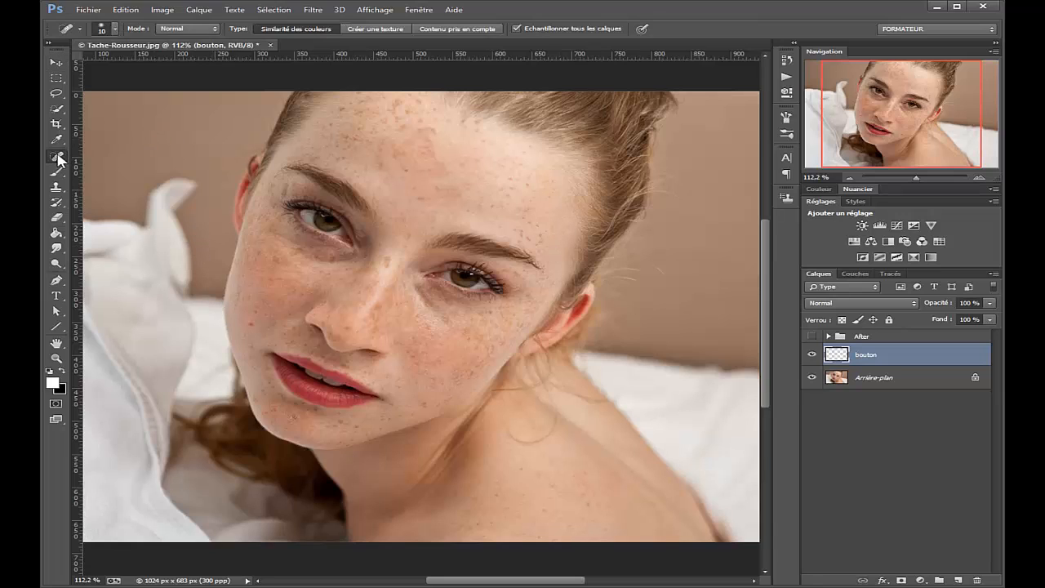
pyautogui.rightClick(59, 156)
pyautogui.click(94, 156)
pyautogui.scroll(3, 275, 236)
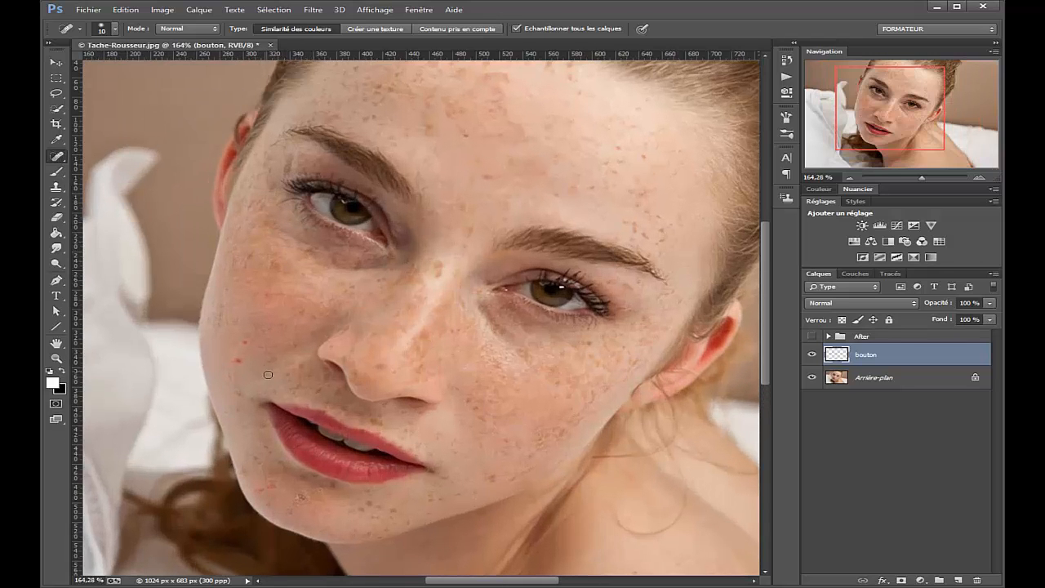
pyautogui.moveTo(240, 361)
pyautogui.mouseDown()
pyautogui.moveTo(232, 346)
pyautogui.moveTo(236, 364)
pyautogui.moveTo(244, 347)
pyautogui.mouseUp()
pyautogui.moveTo(245, 400); pyautogui.dragTo(239, 397)
pyautogui.moveTo(253, 476); pyautogui.dragTo(283, 488)
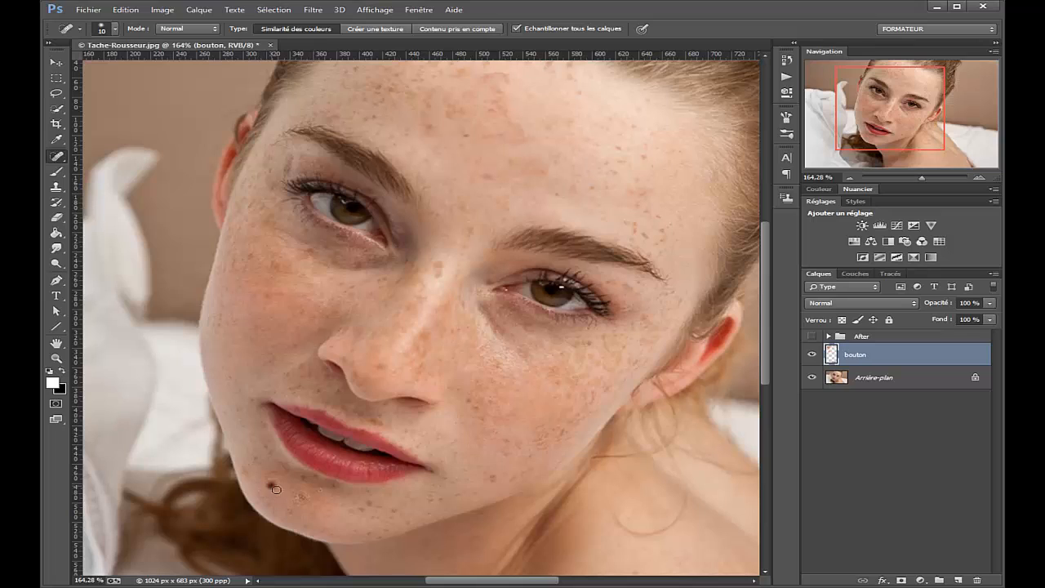
pyautogui.click(298, 494)
pyautogui.click(245, 471)
pyautogui.click(272, 299)
# - Heal the dark spots on the cheek and jaw on the image's right side with the Spot Healing Brush
pyautogui.click(498, 418)
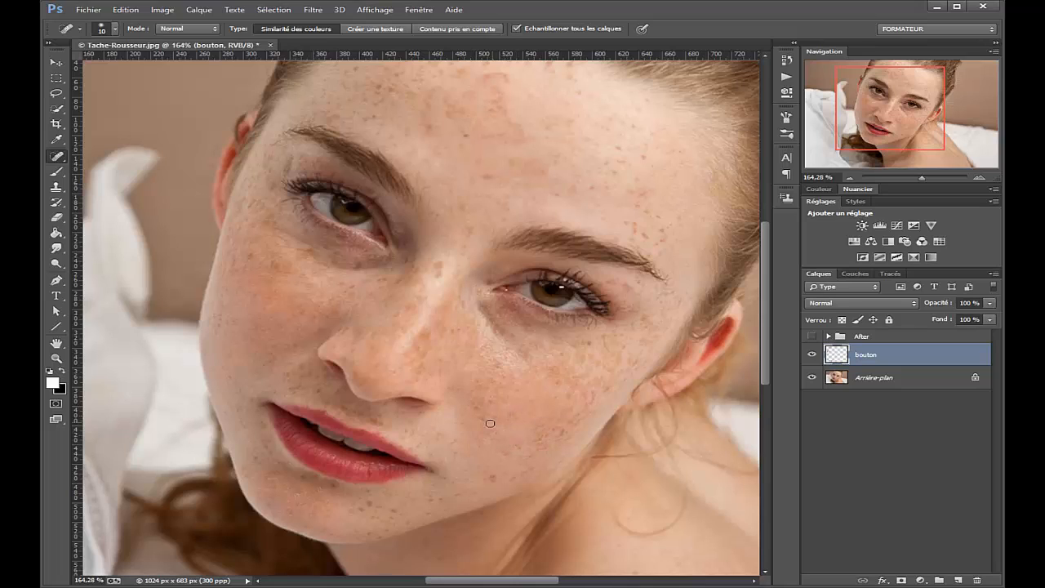
pyautogui.click(481, 406)
pyautogui.click(490, 403)
pyautogui.click(495, 480)
pyautogui.click(533, 473)
pyautogui.click(522, 479)
pyautogui.click(544, 440)
pyautogui.click(552, 436)
# - Heal the spots on the forehead and around the outer end of the left-hand eyebrow and eye
pyautogui.click(490, 179)
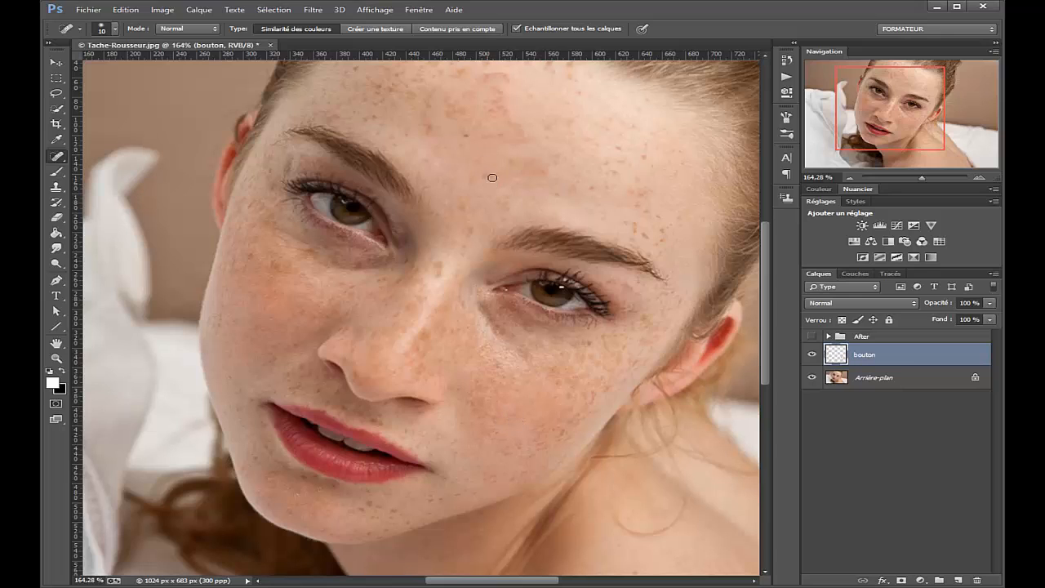
pyautogui.click(491, 77)
pyautogui.click(472, 94)
pyautogui.click(492, 137)
pyautogui.click(462, 136)
pyautogui.click(353, 123)
pyautogui.click(336, 119)
pyautogui.click(333, 120)
pyautogui.click(336, 119)
pyautogui.click(287, 171)
pyautogui.click(282, 175)
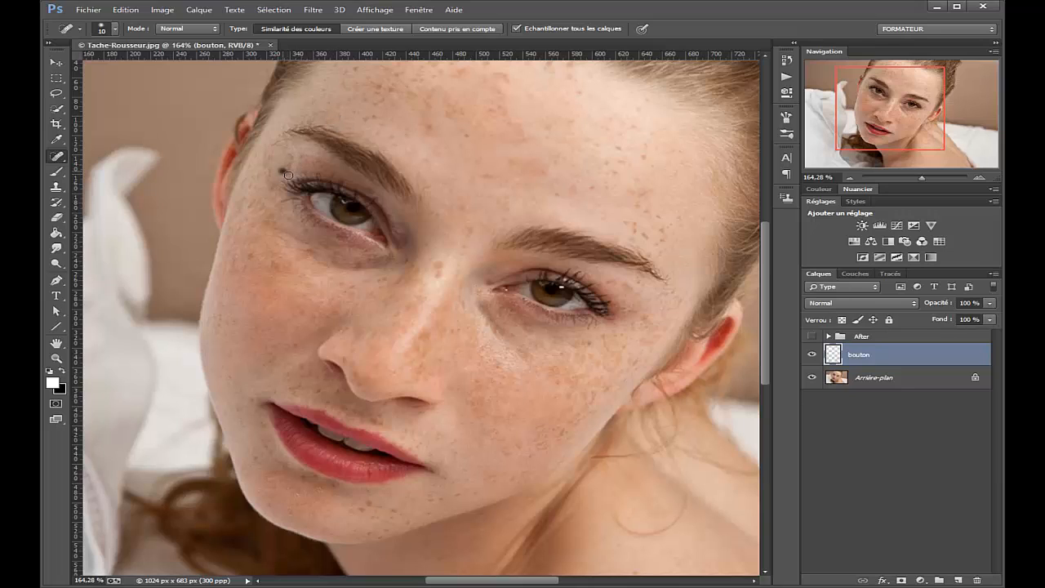
# - Heal the remaining spots on the forehead, beside the nose, on the chin and on the left-hand cheek
pyautogui.click(485, 177)
pyautogui.click(646, 195)
pyautogui.click(513, 160)
pyautogui.click(495, 113)
pyautogui.click(459, 335)
pyautogui.click(270, 485)
pyautogui.scroll(-1, 392, 336)
pyautogui.click(282, 314)
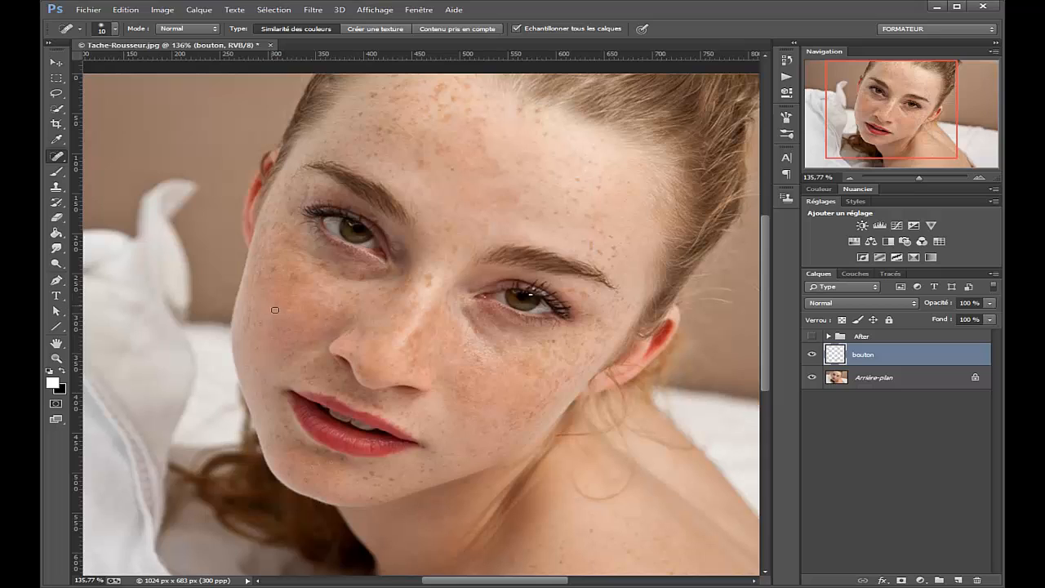
pyautogui.click(271, 299)
# - Toggle the bouton layer's visibility to compare the skin with and without the healed blemishes
pyautogui.click(819, 357)
pyautogui.click(817, 357)
pyautogui.click(812, 355)
pyautogui.scroll(-2, 552, 304)
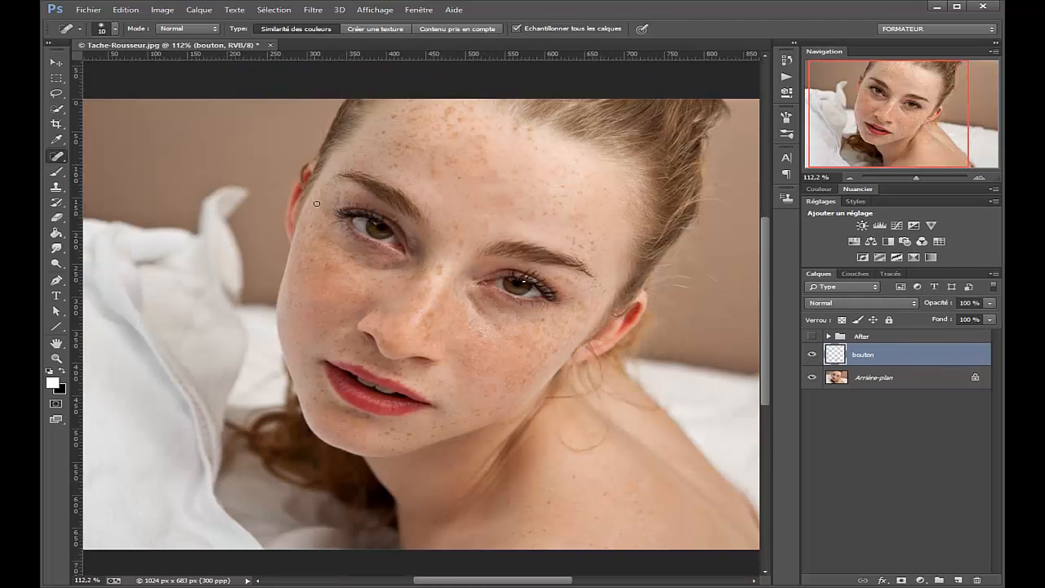
# - Stamp all visible layers into a new merged layer above the bouton layer
pyautogui.scroll(2, 448, 312)
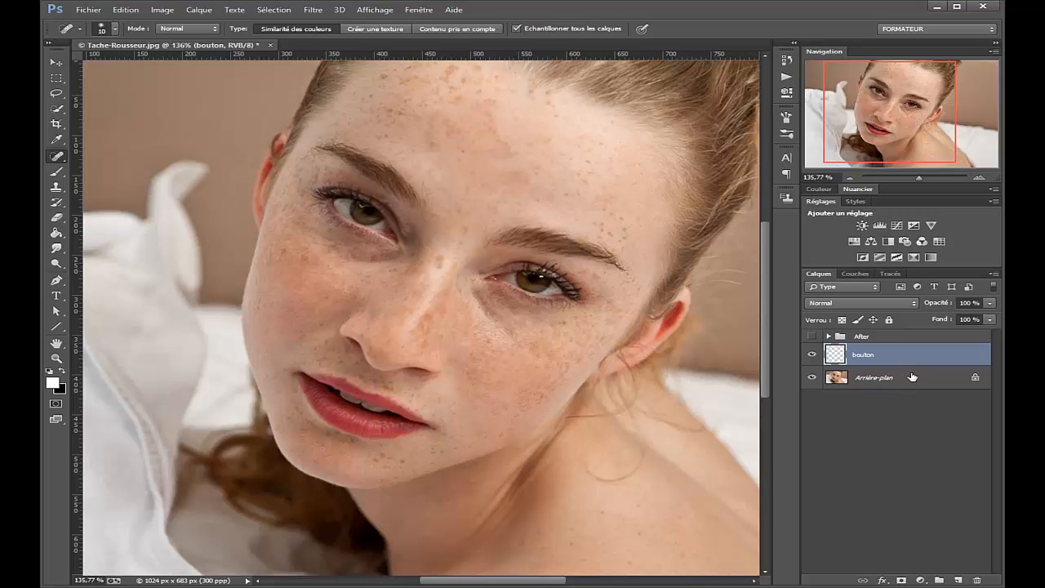
pyautogui.click(199, 10)
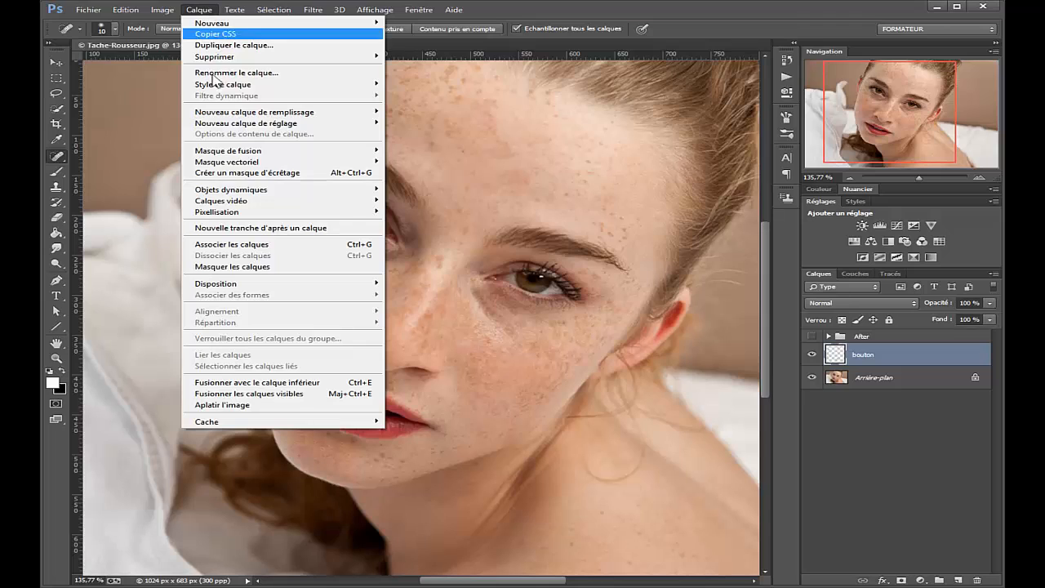
pyautogui.click(918, 357)
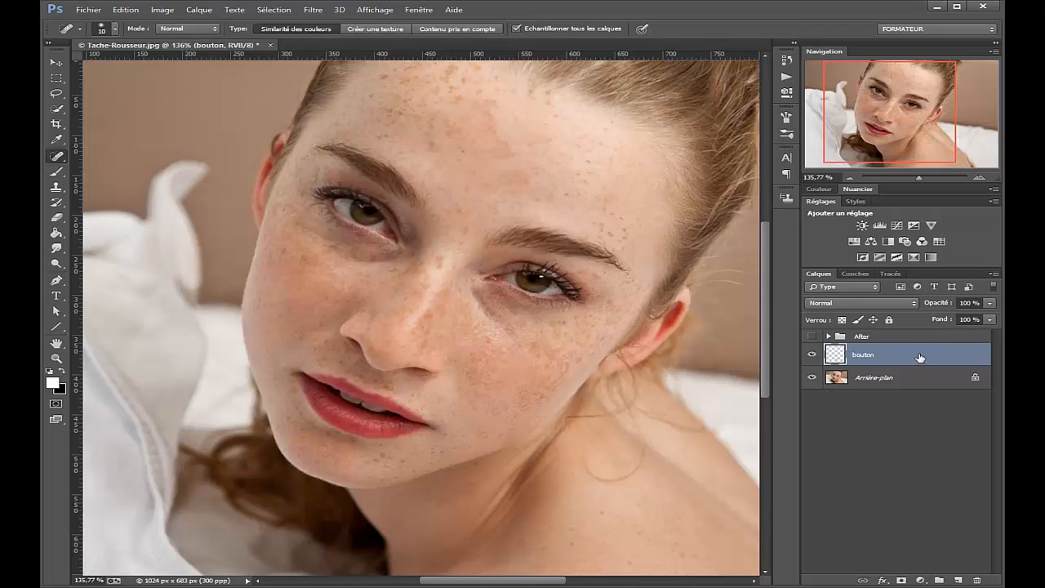
pyautogui.hotkey('ctrl', 'shift', 'alt', 'e')
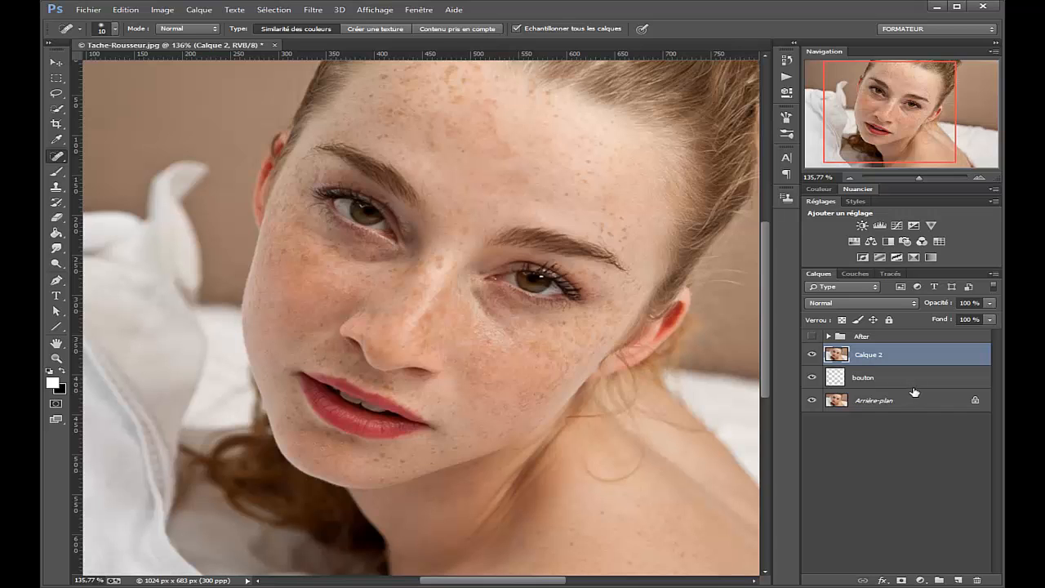
# - Patch the two freckled areas of the chin with clean shoulder skin on the merged layer, using the Patch tool
pyautogui.scroll(-2, 446, 378)
pyautogui.scroll(-1, 447, 378)
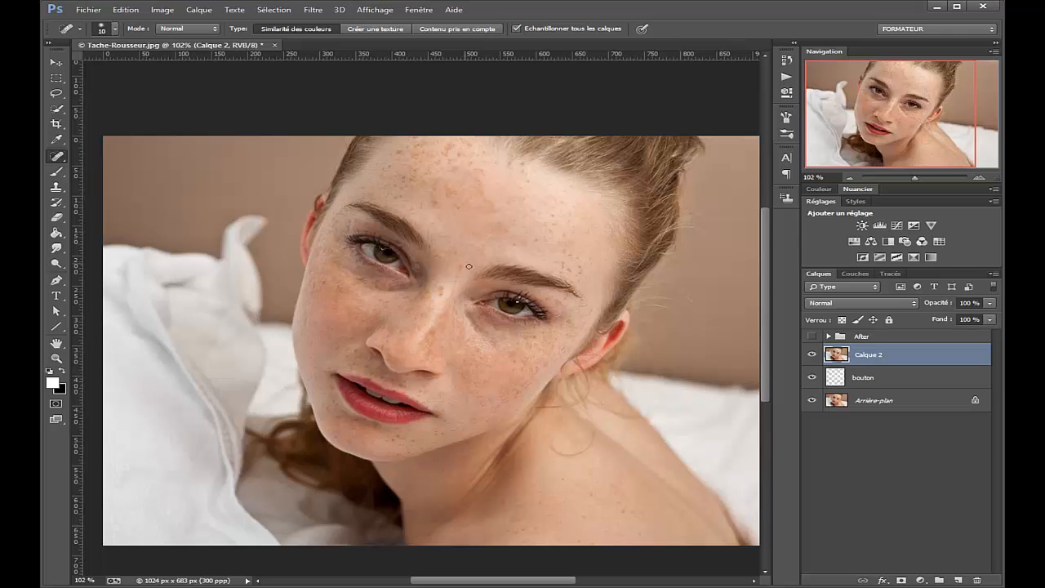
pyautogui.hotkey('shift', 'j')
pyautogui.hotkey('shift', 'j')
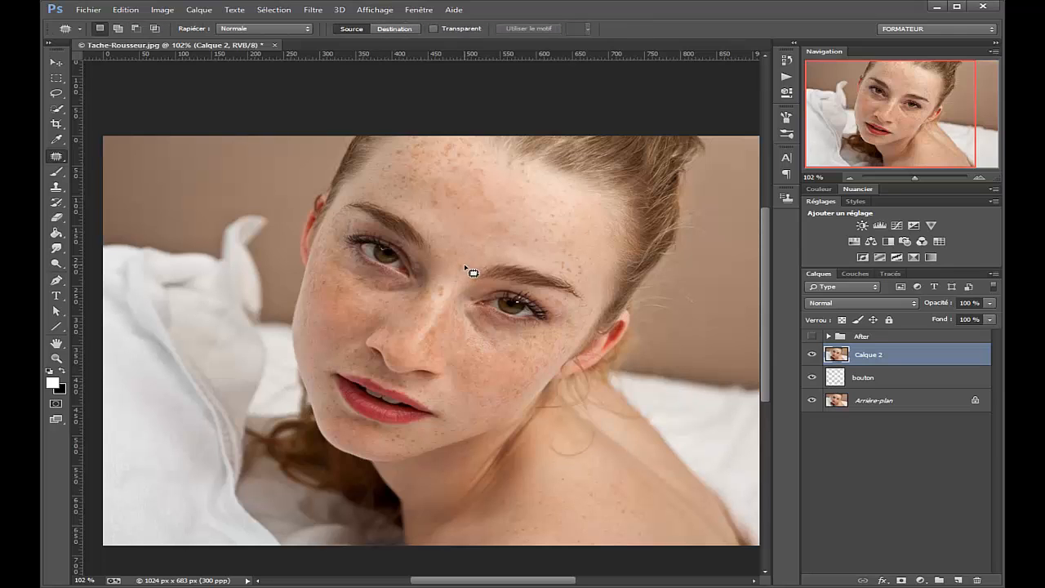
pyautogui.scroll(1, 446, 275)
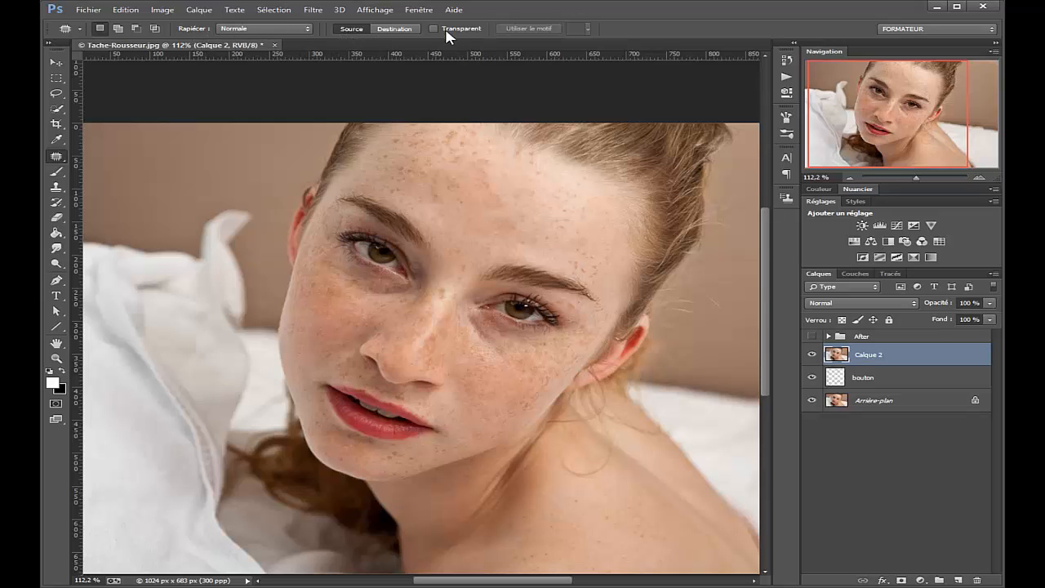
pyautogui.scroll(1, 464, 296)
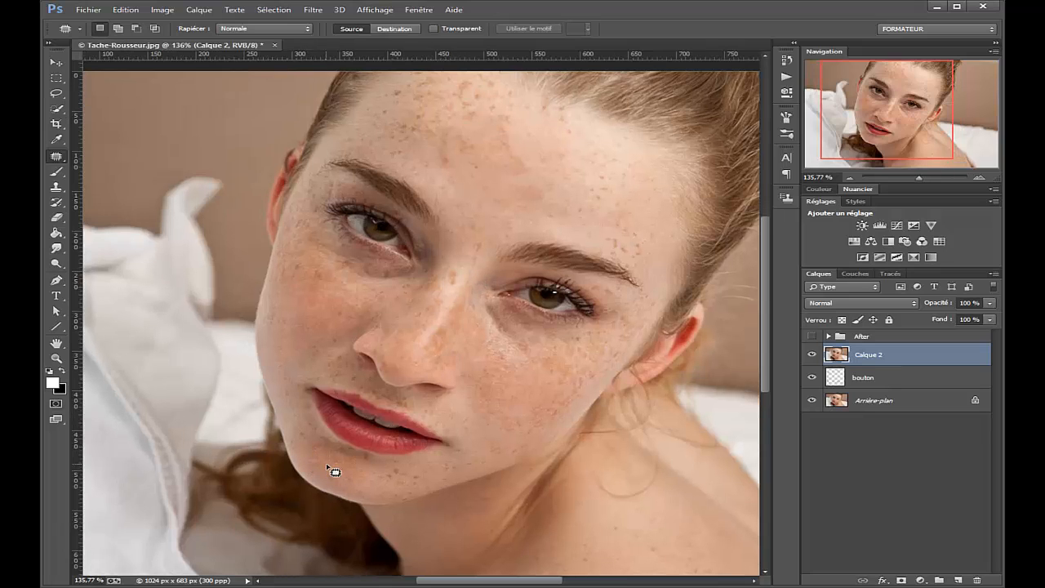
pyautogui.scroll(1, 315, 471)
pyautogui.moveTo(923, 143); pyautogui.dragTo(941, 152)
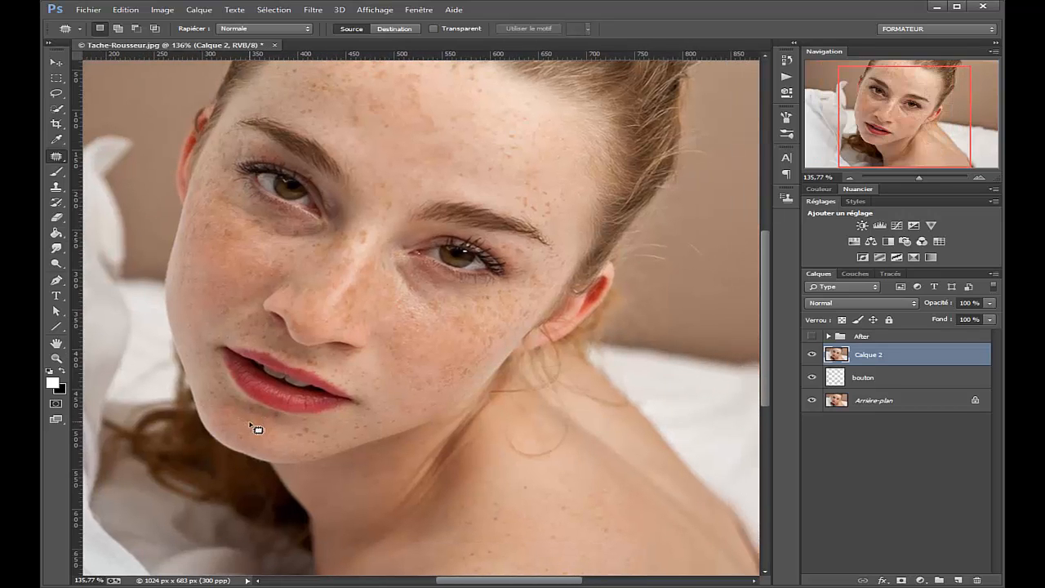
pyautogui.moveTo(227, 412)
pyautogui.mouseDown()
pyautogui.moveTo(273, 433)
pyautogui.moveTo(247, 411)
pyautogui.moveTo(228, 413)
pyautogui.moveTo(539, 502)
pyautogui.moveTo(594, 481)
pyautogui.mouseUp()
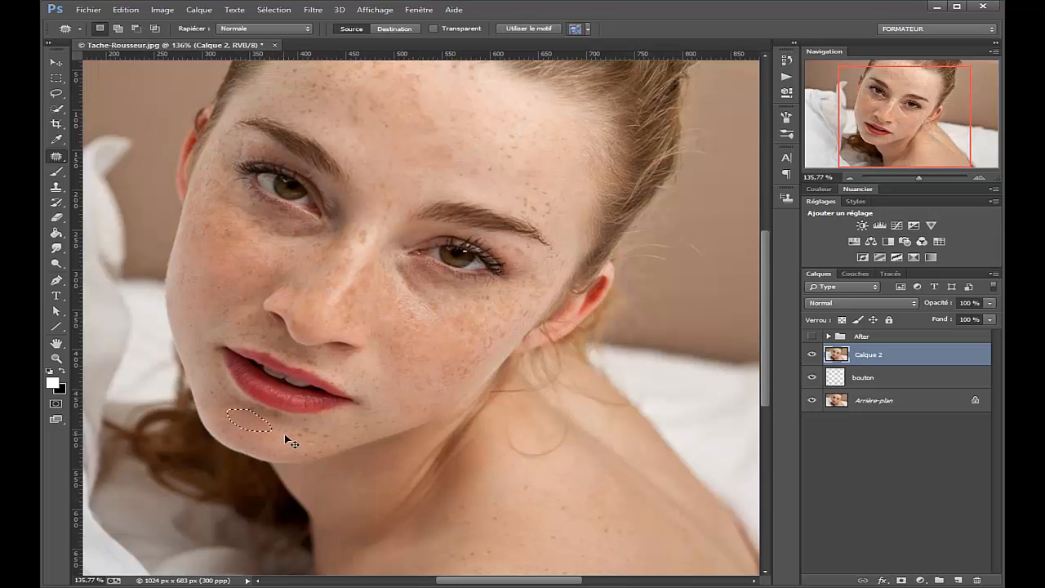
pyautogui.hotkey('ctrl', 'd')
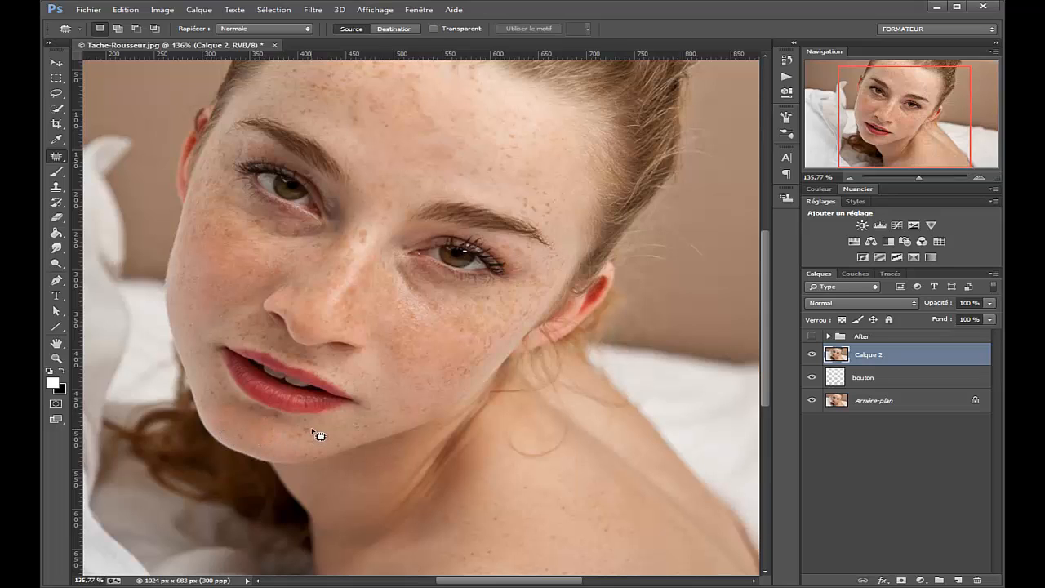
pyautogui.moveTo(304, 427)
pyautogui.mouseDown()
pyautogui.moveTo(303, 450)
pyautogui.moveTo(338, 437)
pyautogui.moveTo(318, 438)
pyautogui.moveTo(454, 467)
pyautogui.moveTo(519, 503)
pyautogui.mouseUp()
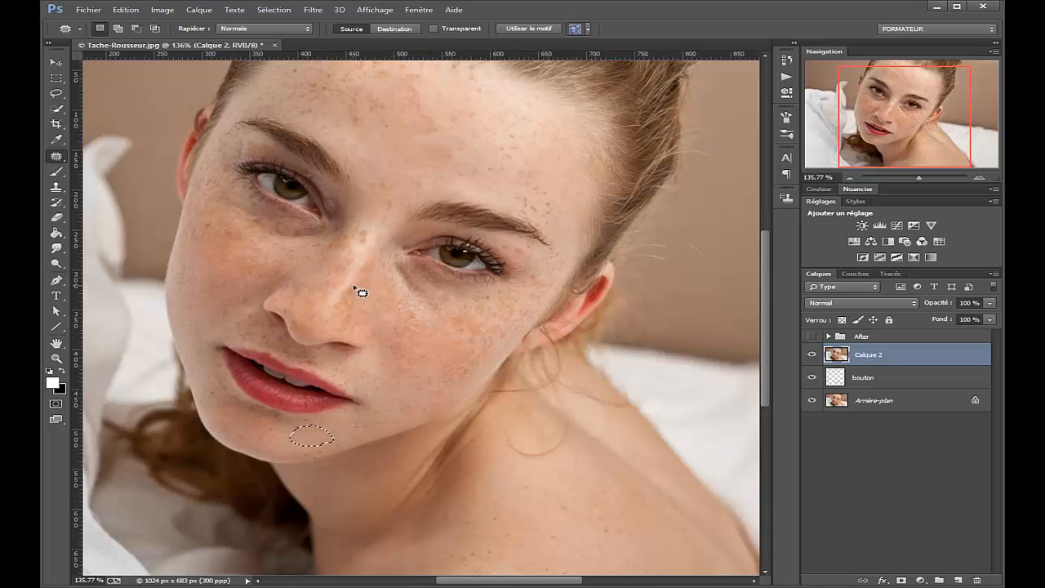
# - Patch the freckles on the side of the nose and under the left-hand eye with clean shoulder skin
pyautogui.moveTo(353, 282)
pyautogui.mouseDown()
pyautogui.moveTo(336, 319)
pyautogui.moveTo(351, 325)
pyautogui.moveTo(362, 301)
pyautogui.moveTo(353, 283)
pyautogui.moveTo(488, 455)
pyautogui.moveTo(551, 531)
pyautogui.mouseUp()
pyautogui.hotkey('ctrl', 'd')
pyautogui.moveTo(248, 229)
pyautogui.mouseDown()
pyautogui.moveTo(220, 231)
pyautogui.moveTo(349, 300)
pyautogui.moveTo(539, 506)
pyautogui.mouseUp()
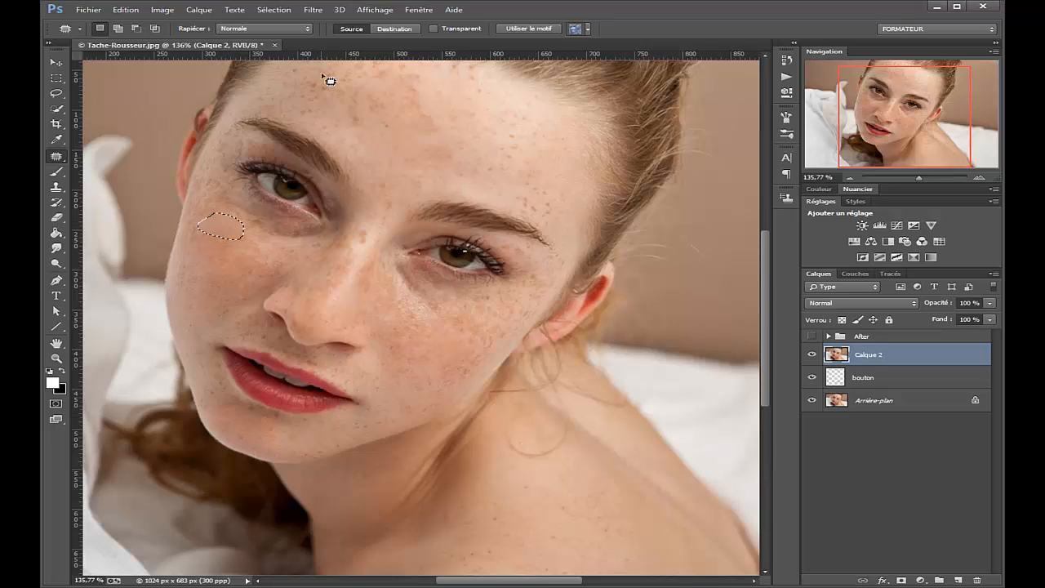
# - Patch the freckled areas of the forehead and above the right-hand eyebrow with clean shoulder skin
pyautogui.moveTo(370, 98)
pyautogui.mouseDown()
pyautogui.moveTo(362, 86)
pyautogui.moveTo(362, 130)
pyautogui.moveTo(560, 399)
pyautogui.moveTo(557, 490)
pyautogui.mouseUp()
pyautogui.moveTo(400, 74)
pyautogui.mouseDown()
pyautogui.moveTo(436, 131)
pyautogui.moveTo(429, 84)
pyautogui.moveTo(403, 71)
pyautogui.moveTo(444, 179)
pyautogui.moveTo(592, 417)
pyautogui.moveTo(531, 498)
pyautogui.mouseUp()
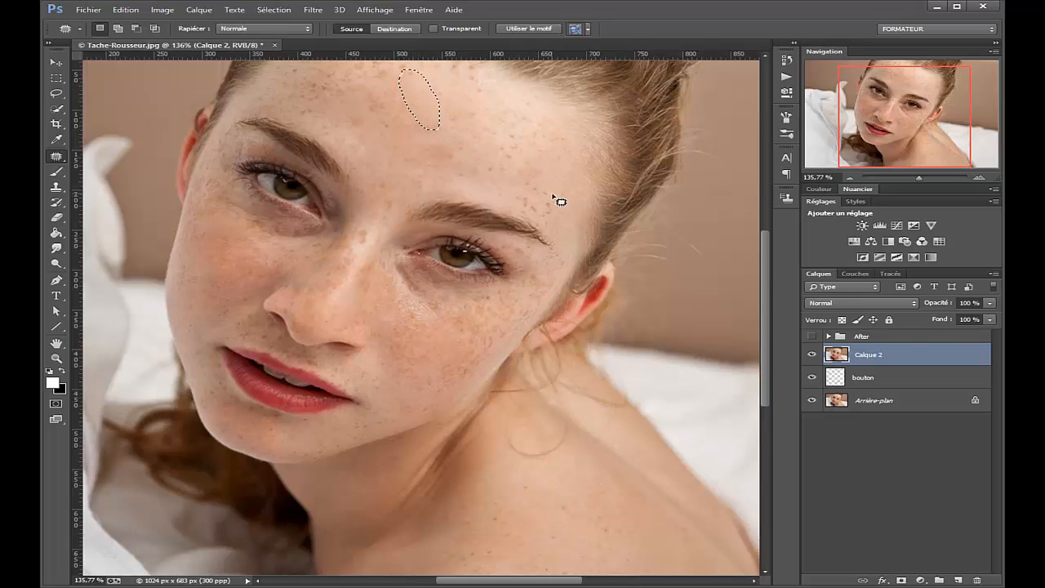
pyautogui.moveTo(536, 186)
pyautogui.mouseDown()
pyautogui.moveTo(524, 214)
pyautogui.moveTo(547, 219)
pyautogui.moveTo(530, 176)
pyautogui.mouseUp()
pyautogui.moveTo(539, 198); pyautogui.dragTo(525, 504)
pyautogui.hotkey('ctrl', 'd')
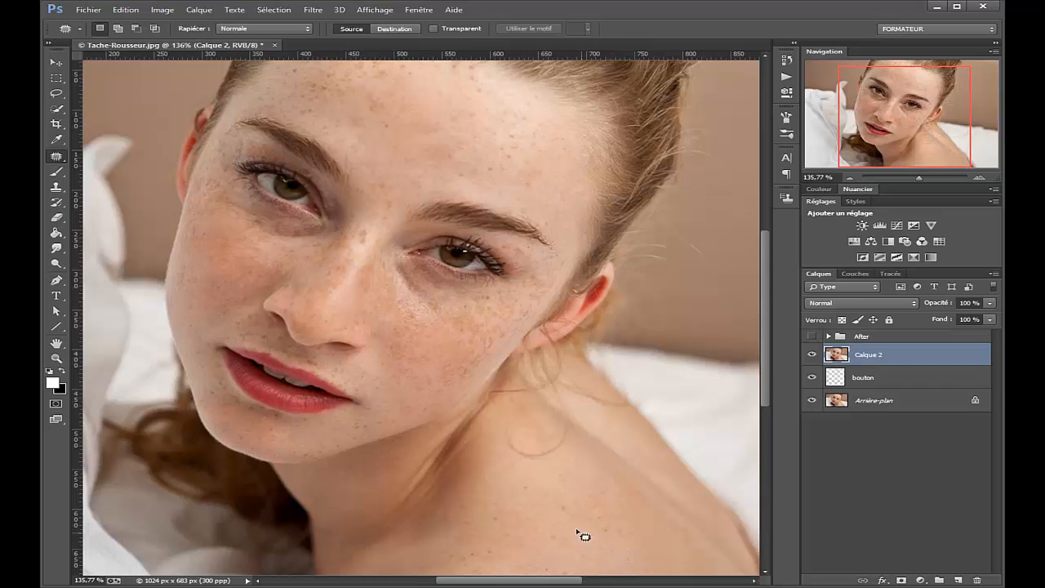
# - Patch the spots on the shoulder with neighbouring clean skin
pyautogui.moveTo(445, 517)
pyautogui.mouseDown()
pyautogui.moveTo(488, 529)
pyautogui.moveTo(513, 504)
pyautogui.moveTo(456, 505)
pyautogui.moveTo(462, 518)
pyautogui.moveTo(531, 482)
pyautogui.moveTo(632, 520)
pyautogui.moveTo(654, 559)
pyautogui.mouseUp()
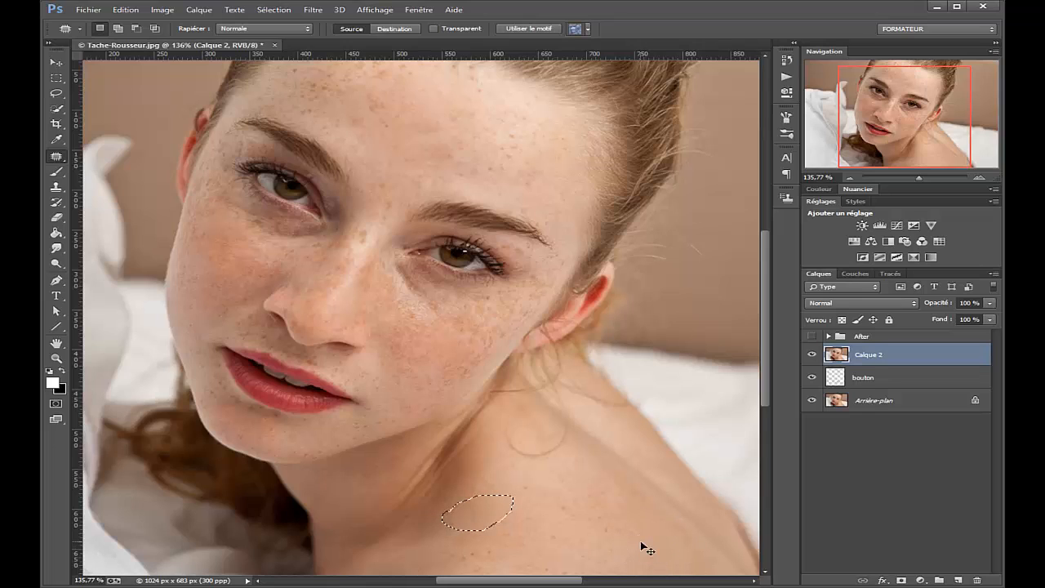
pyautogui.hotkey('ctrl', 'd')
pyautogui.moveTo(496, 547)
pyautogui.mouseDown()
pyautogui.moveTo(460, 553)
pyautogui.moveTo(459, 562)
pyautogui.moveTo(504, 560)
pyautogui.moveTo(472, 560)
pyautogui.mouseUp()
pyautogui.moveTo(558, 501)
pyautogui.mouseDown()
pyautogui.moveTo(555, 540)
pyautogui.moveTo(585, 542)
pyautogui.moveTo(583, 515)
pyautogui.moveTo(565, 506)
pyautogui.moveTo(527, 523)
pyautogui.mouseUp()
# - Patch the spots below the nose, on the left-hand cheek and on the nose bridge with clean shoulder skin
pyautogui.moveTo(323, 351)
pyautogui.mouseDown()
pyautogui.moveTo(281, 355)
pyautogui.moveTo(417, 385)
pyautogui.moveTo(551, 500)
pyautogui.moveTo(542, 536)
pyautogui.mouseUp()
pyautogui.moveTo(253, 305)
pyautogui.mouseDown()
pyautogui.moveTo(230, 327)
pyautogui.moveTo(246, 342)
pyautogui.moveTo(268, 344)
pyautogui.moveTo(276, 328)
pyautogui.moveTo(261, 315)
pyautogui.moveTo(251, 312)
pyautogui.moveTo(452, 522)
pyautogui.moveTo(494, 531)
pyautogui.mouseUp()
pyautogui.moveTo(373, 236)
pyautogui.mouseDown()
pyautogui.moveTo(342, 250)
pyautogui.moveTo(346, 237)
pyautogui.moveTo(362, 230)
pyautogui.moveTo(508, 490)
pyautogui.mouseUp()
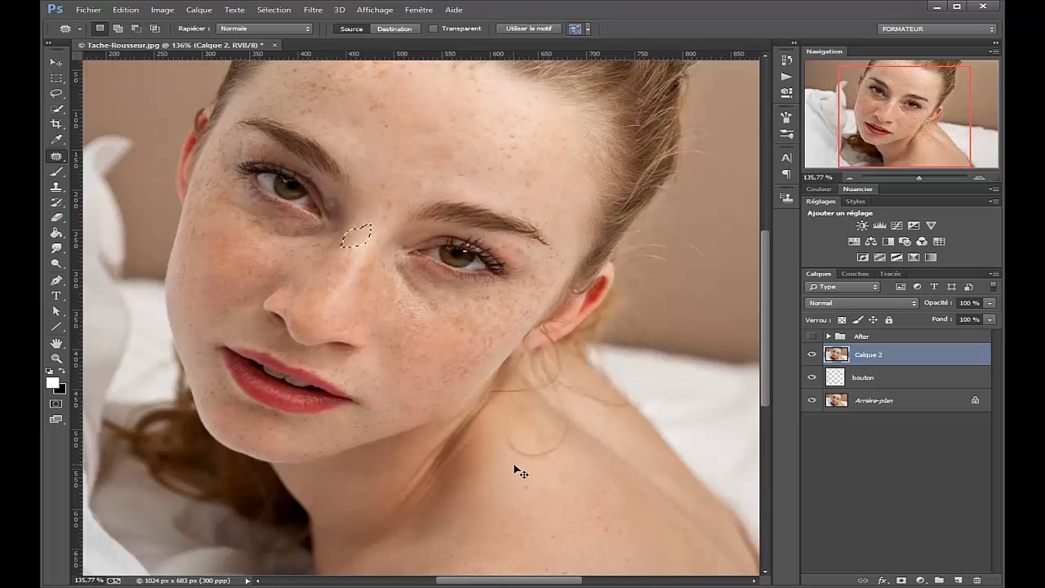
pyautogui.hotkey('ctrl', 'd')
# - Fit the whole image in view and toggle Calque 2's visibility to compare the portrait with and without the patches
pyautogui.press('v')
pyautogui.hotkey('ctrl', '0')
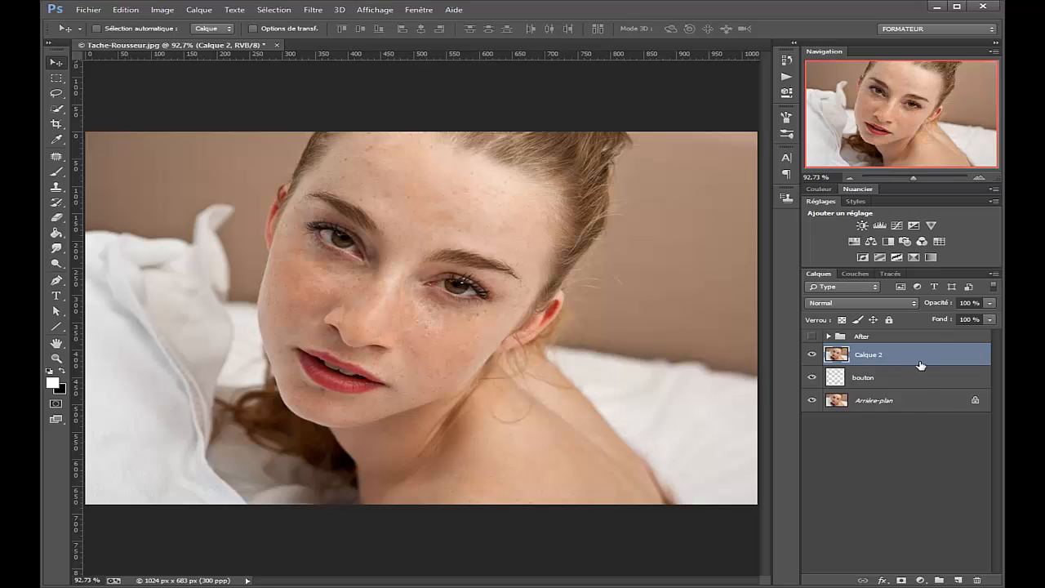
pyautogui.click(817, 359)
pyautogui.click(818, 359)
pyautogui.click(817, 359)
pyautogui.click(818, 359)
# - Duplicate the patched layer Calque 2
pyautogui.hotkey('ctrl', 'j')
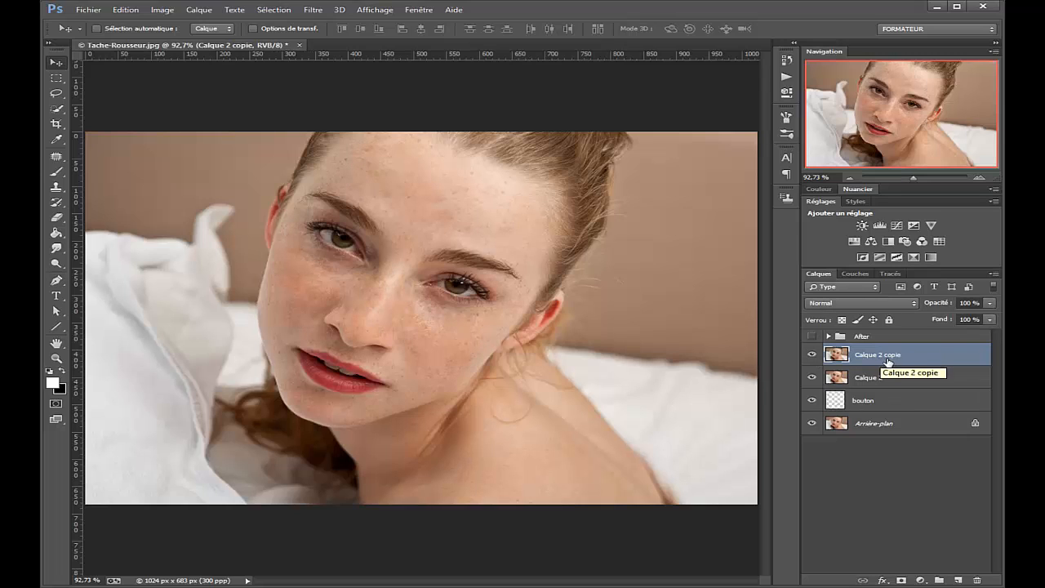
# - Rename the duplicated layer as Flou and convert it for smart filters
pyautogui.doubleClick(898, 357)
pyautogui.write('Flou')
pyautogui.press('Return')
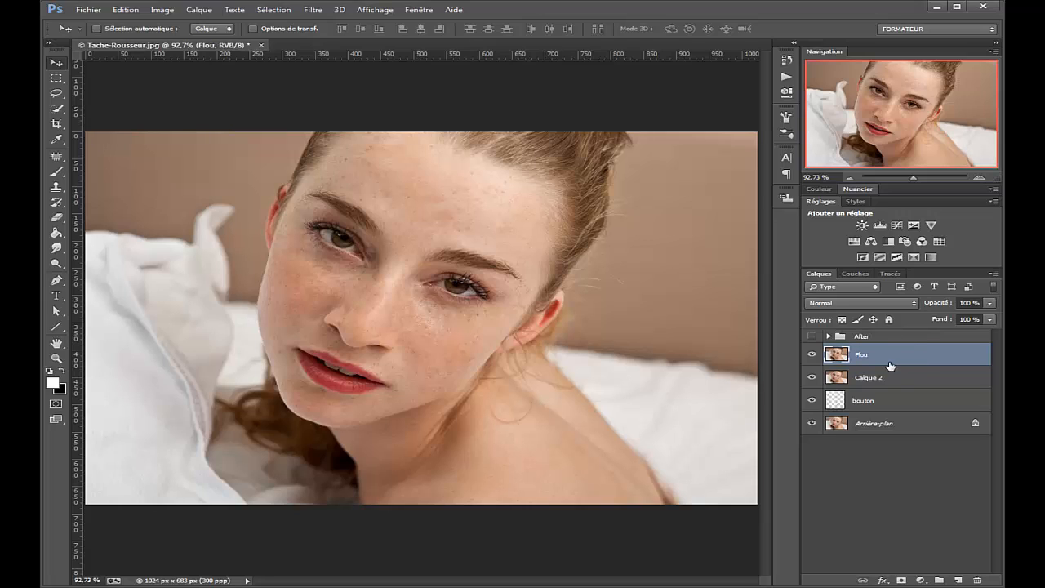
pyautogui.click(313, 10)
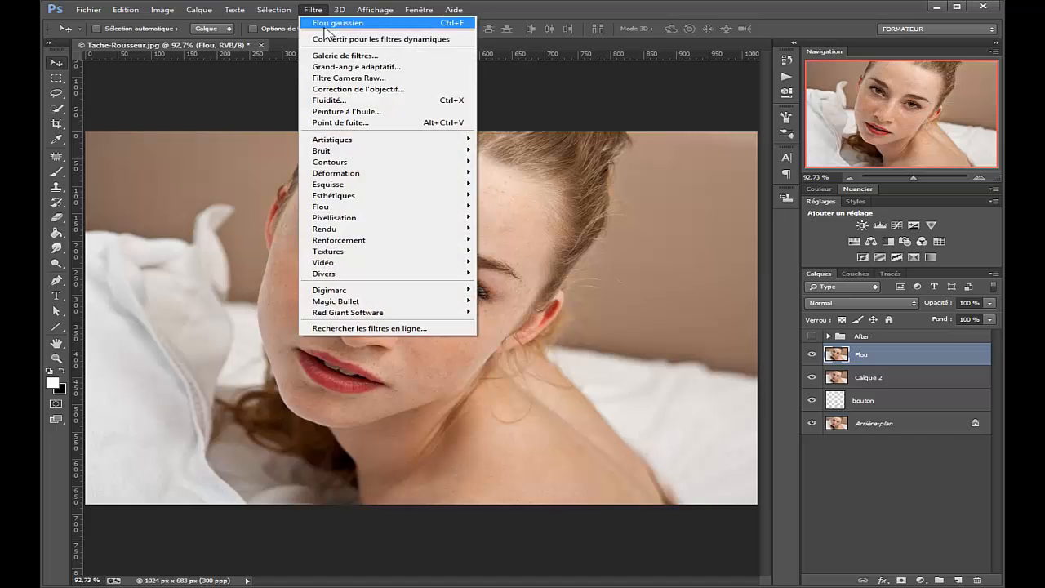
pyautogui.click(333, 37)
# - Apply a Gaussian Blur with a 5.5-pixel radius to the Flou layer
pyautogui.click(319, 11)
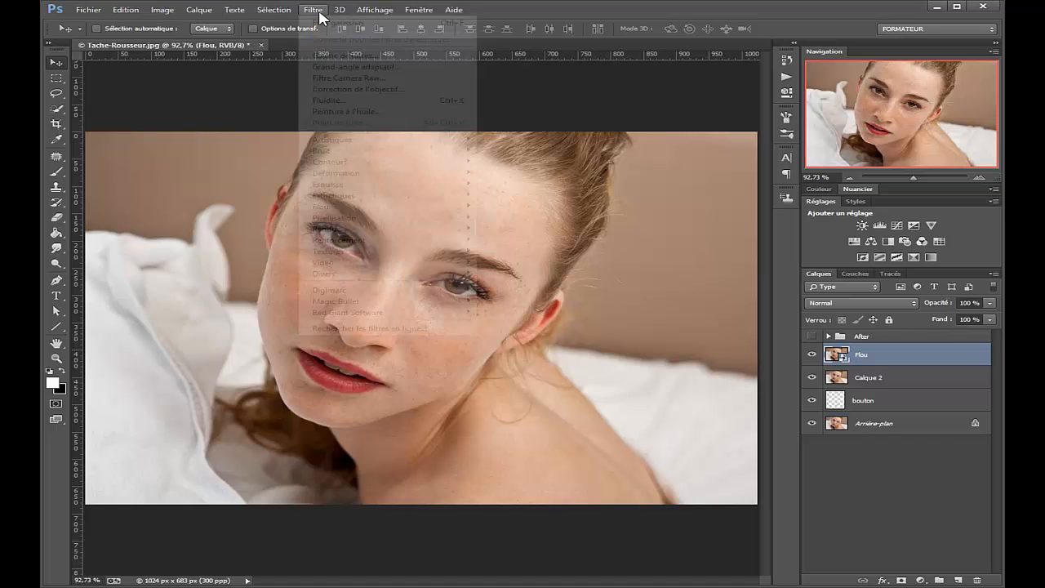
pyautogui.moveTo(347, 208)
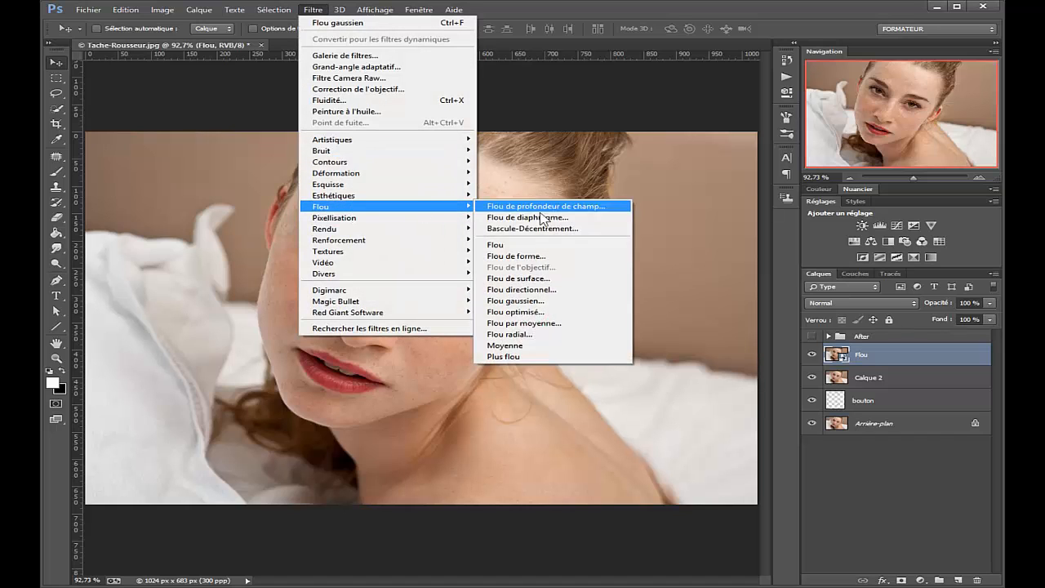
pyautogui.click(543, 302)
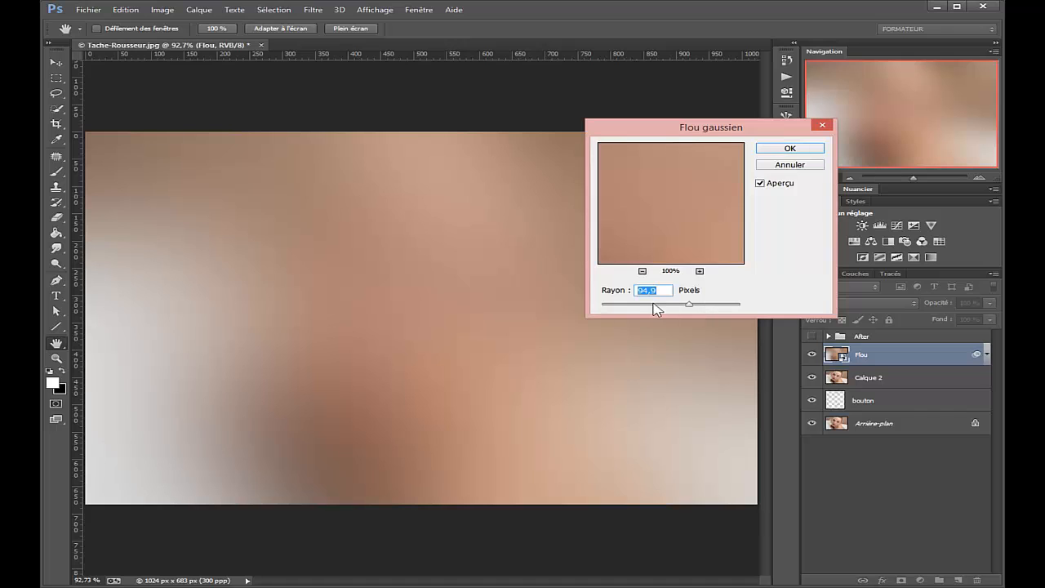
pyautogui.moveTo(653, 307)
pyautogui.mouseDown()
pyautogui.moveTo(634, 307)
pyautogui.moveTo(642, 313)
pyautogui.mouseUp()
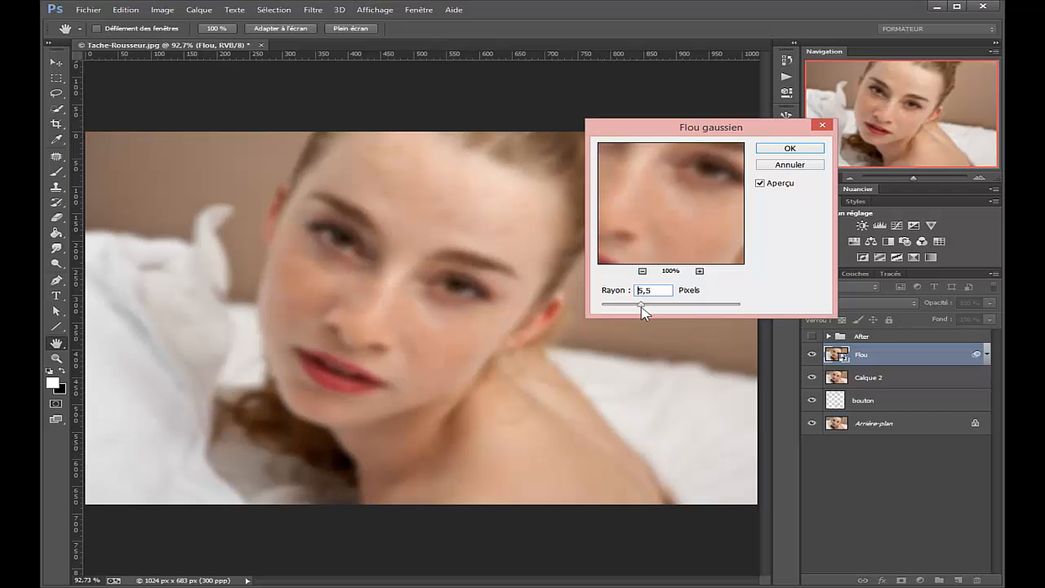
pyautogui.click(766, 148)
# - Set the Flou layer's blend mode to Eclaircir and its opacity to 50%
pyautogui.click(862, 303)
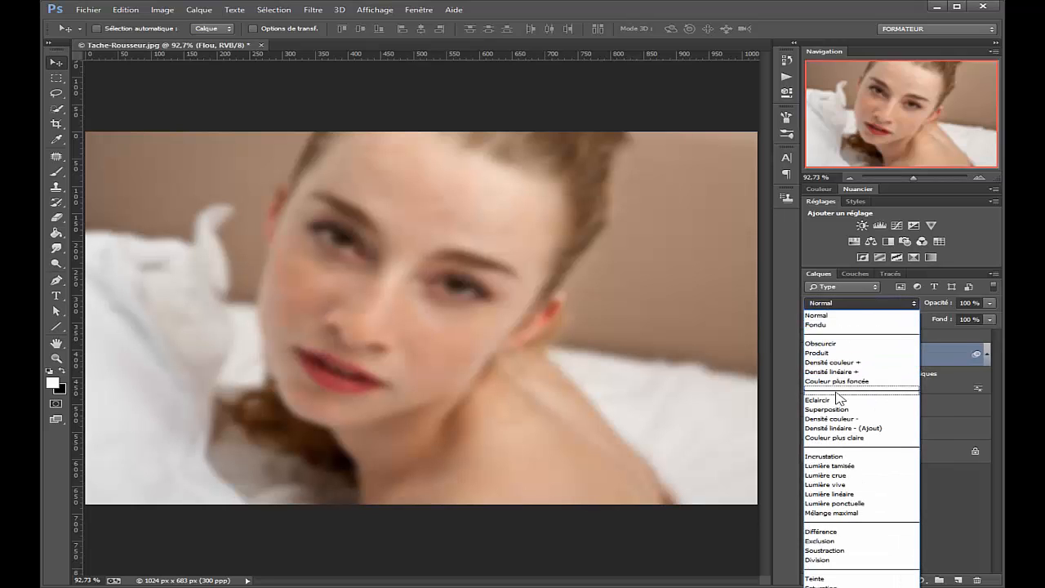
pyautogui.click(841, 399)
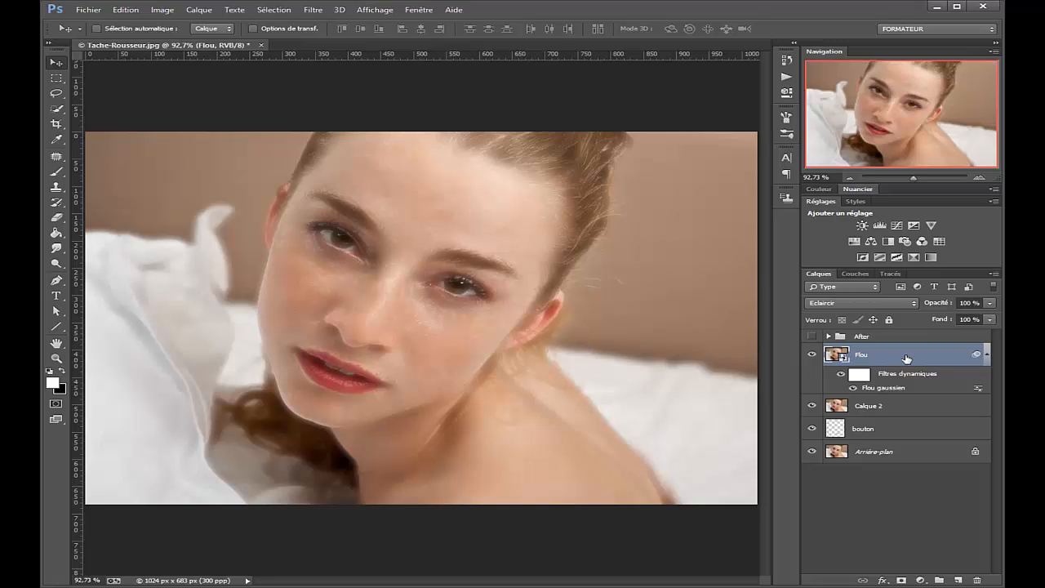
pyautogui.press('5')
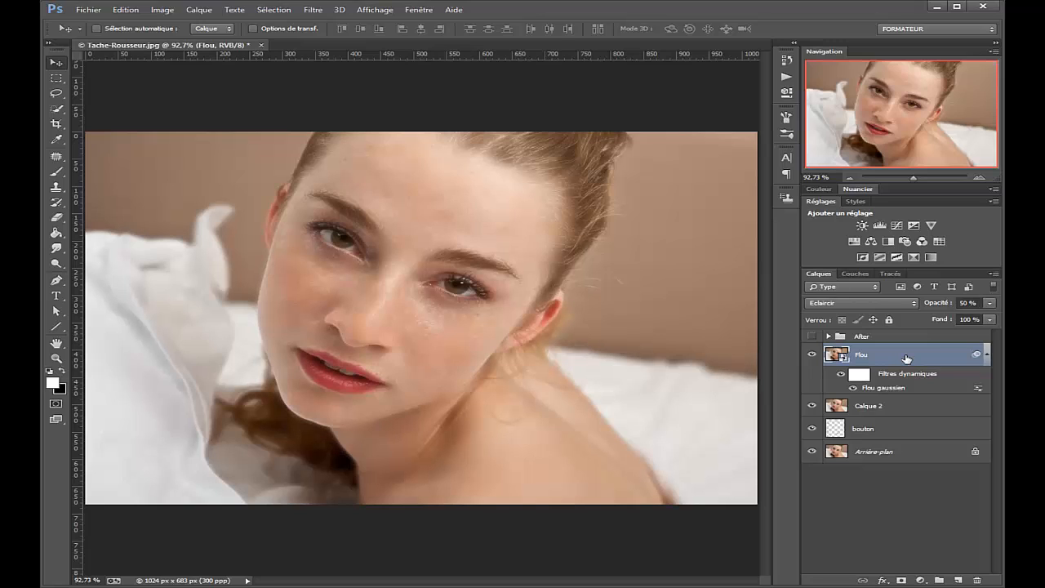
# - Paint black over both eyes and the lips on Flou's smart filter mask with a 20 px brush, and check the mask alone
pyautogui.click(867, 381)
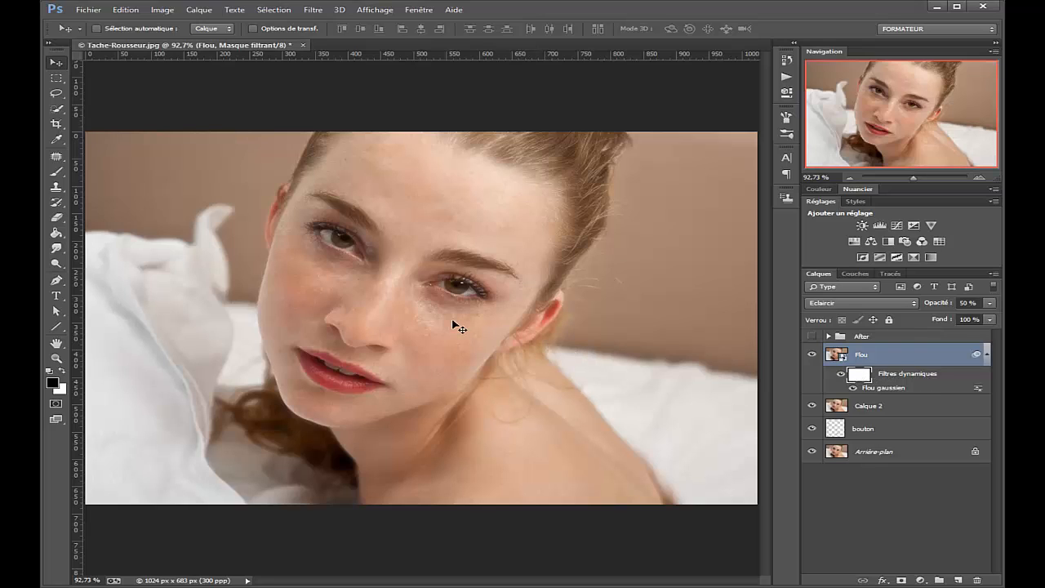
pyautogui.press('b')
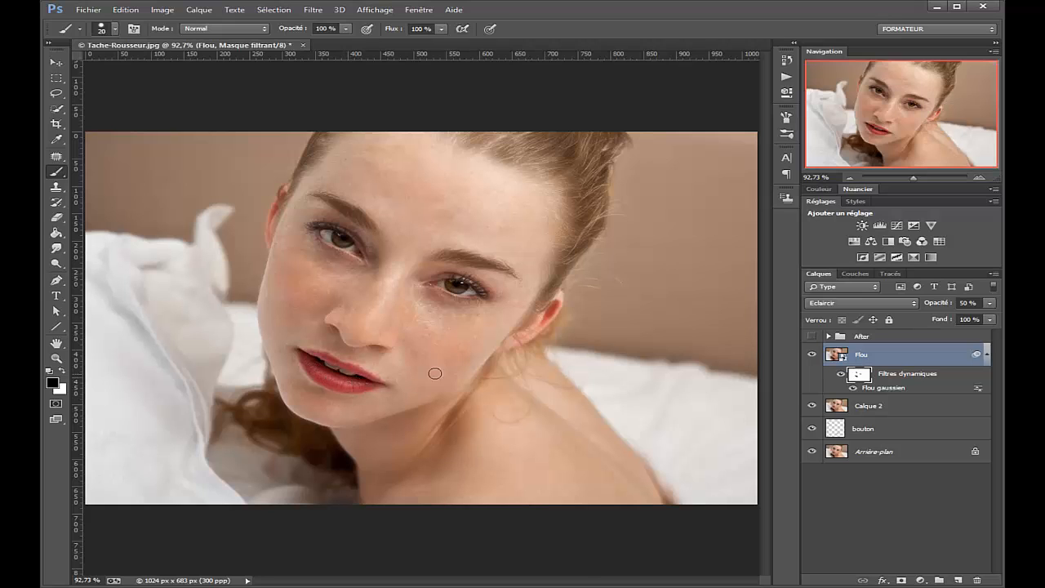
pyautogui.scroll(3, 418, 289)
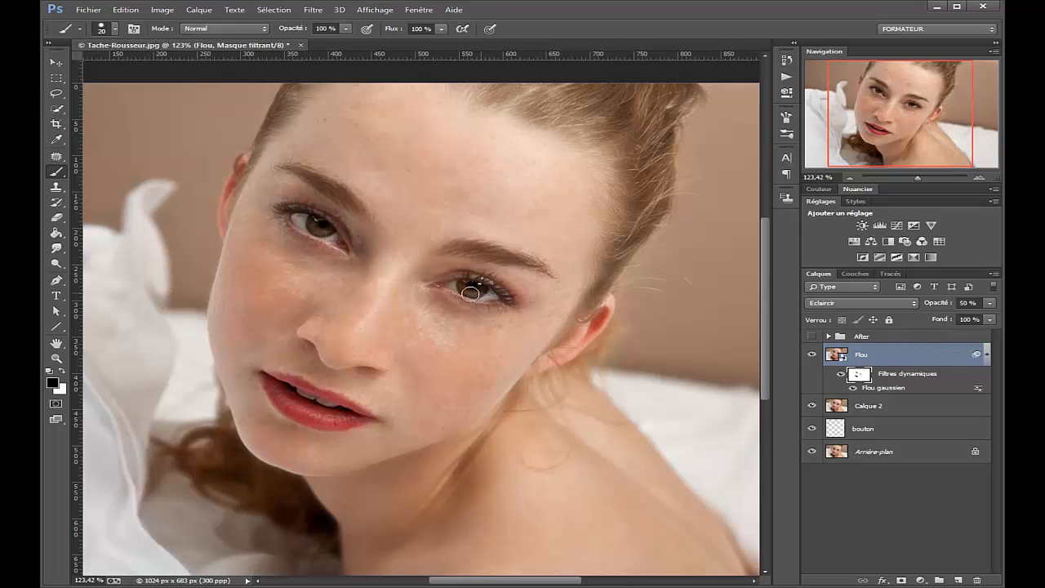
pyautogui.keyDown('alt'); pyautogui.click(868, 381); pyautogui.keyUp('alt')
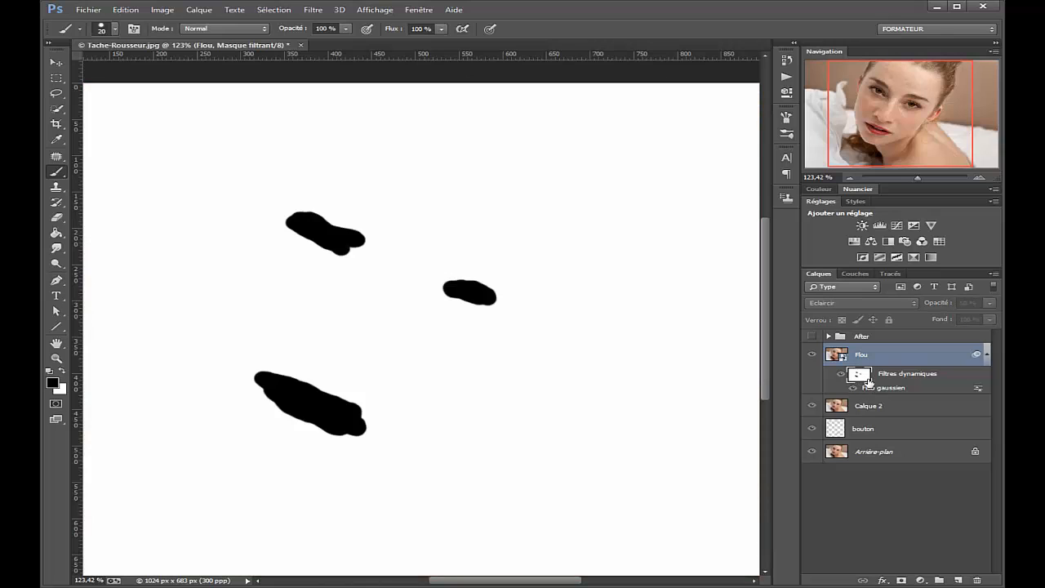
pyautogui.keyDown('alt'); pyautogui.click(868, 381); pyautogui.keyUp('alt')
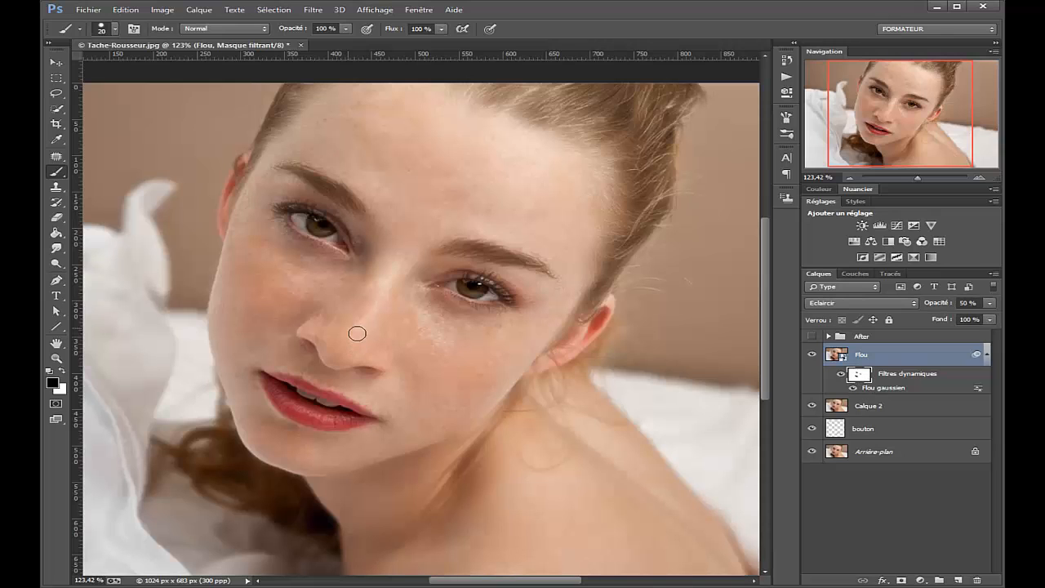
# - Set the Flou layer's opacity to 55%
pyautogui.scroll(-1, 355, 333)
pyautogui.scroll(-1, 356, 332)
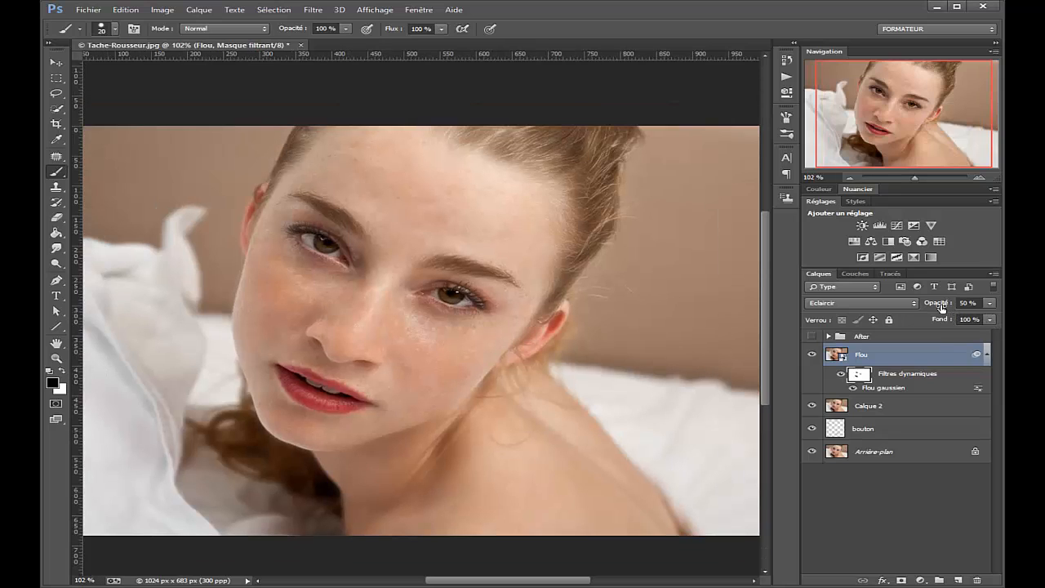
pyautogui.moveTo(939, 308); pyautogui.dragTo(943, 307)
pyautogui.click(901, 356)
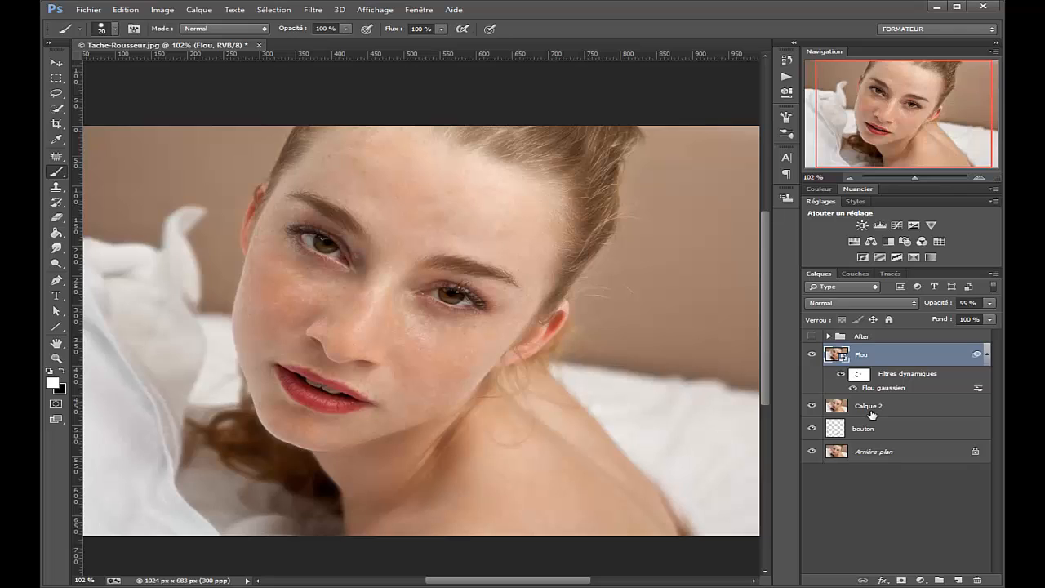
# - Rename the layer Calque 2 as correction
pyautogui.doubleClick(870, 406)
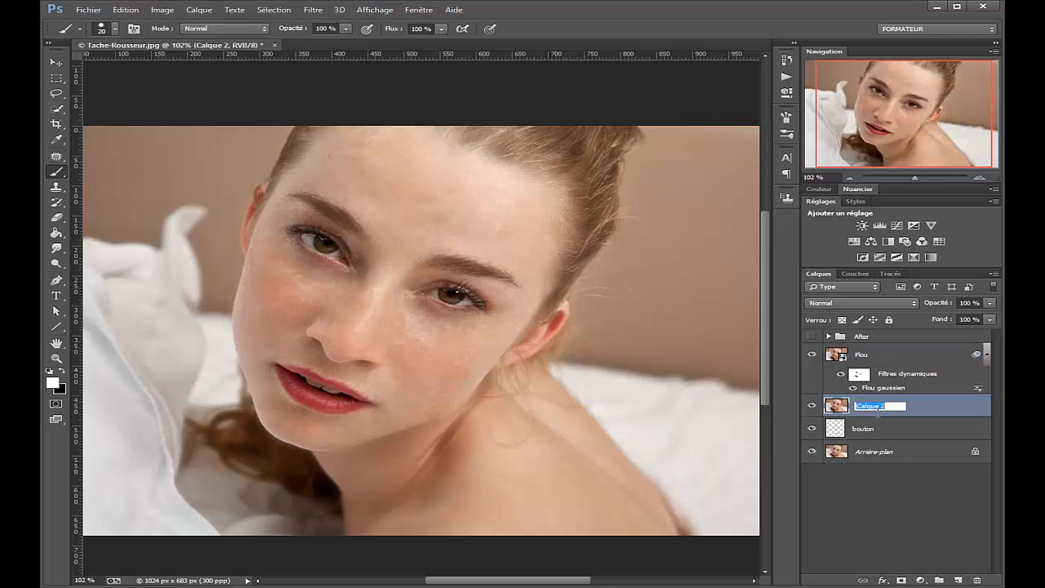
pyautogui.write('correction')
pyautogui.press('Return')
# - Lighten both irises and the lips on the correction layer with the Dodge tool, using midtones and up to 6% exposure
pyautogui.press('v')
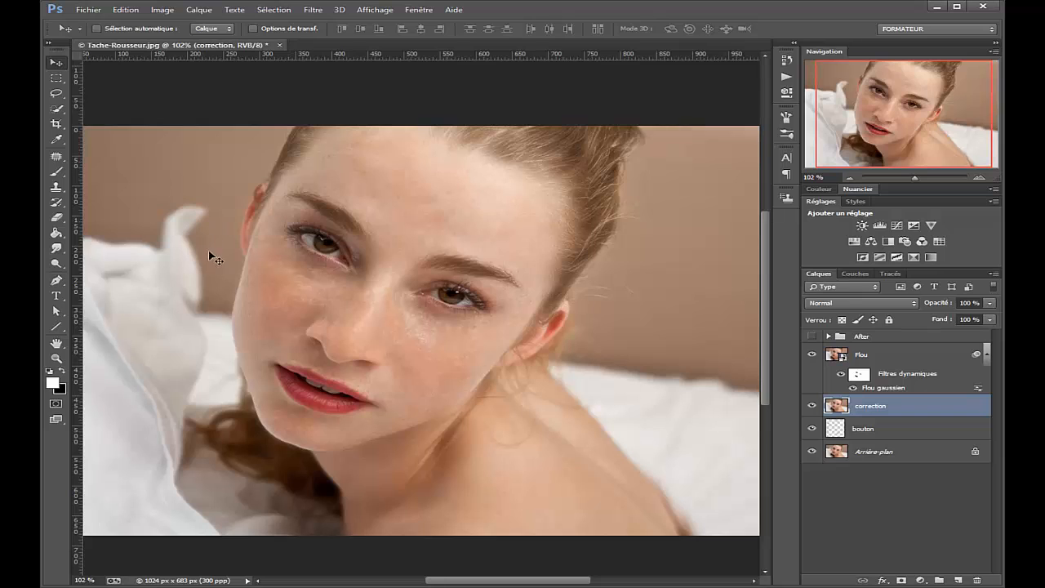
pyautogui.press('o')
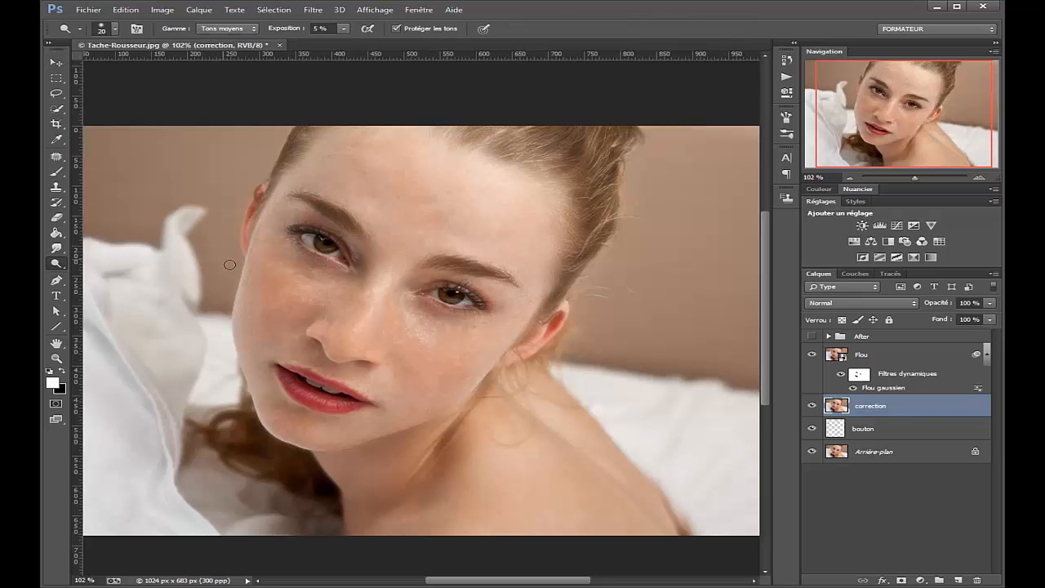
pyautogui.scroll(2, 313, 254)
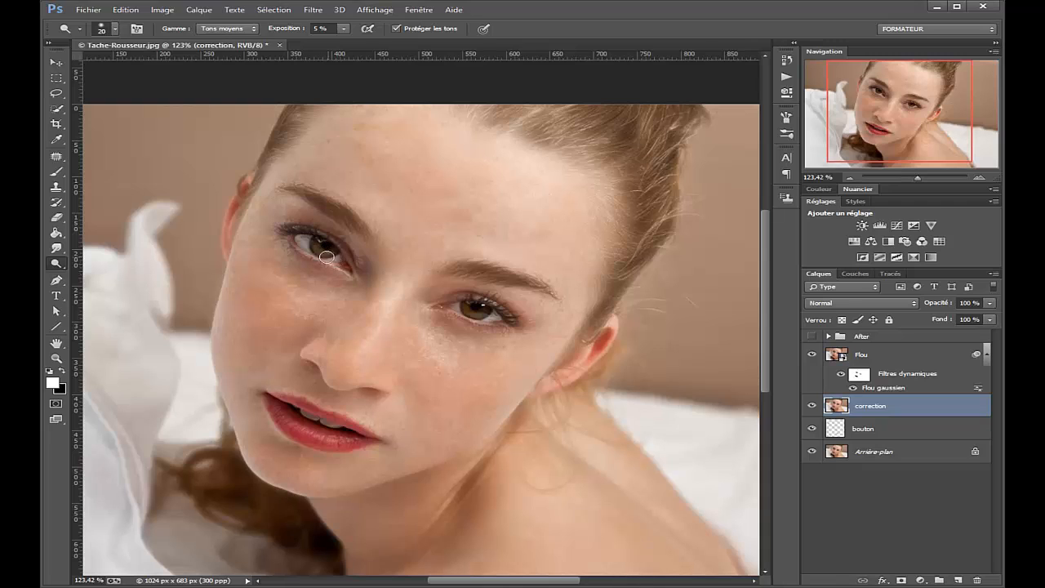
pyautogui.moveTo(326, 257)
pyautogui.mouseDown()
pyautogui.moveTo(318, 246)
pyautogui.moveTo(342, 264)
pyautogui.mouseUp()
pyautogui.moveTo(468, 314)
pyautogui.mouseDown()
pyautogui.moveTo(494, 321)
pyautogui.moveTo(462, 312)
pyautogui.moveTo(503, 326)
pyautogui.moveTo(468, 314)
pyautogui.moveTo(495, 325)
pyautogui.moveTo(470, 320)
pyautogui.mouseUp()
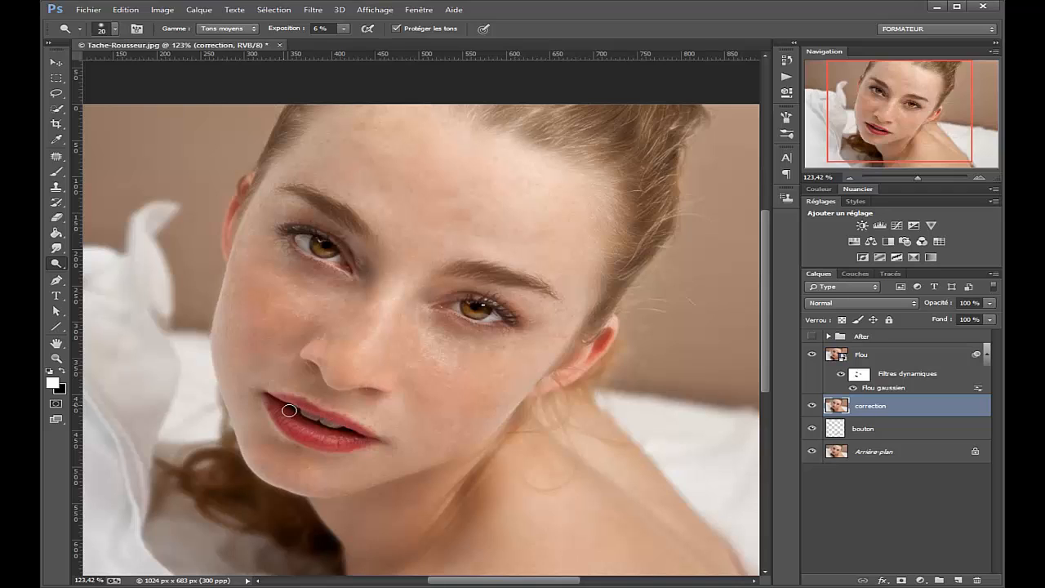
pyautogui.moveTo(289, 410)
pyautogui.mouseDown()
pyautogui.moveTo(291, 426)
pyautogui.moveTo(327, 445)
pyautogui.moveTo(290, 425)
pyautogui.moveTo(316, 447)
pyautogui.mouseUp()
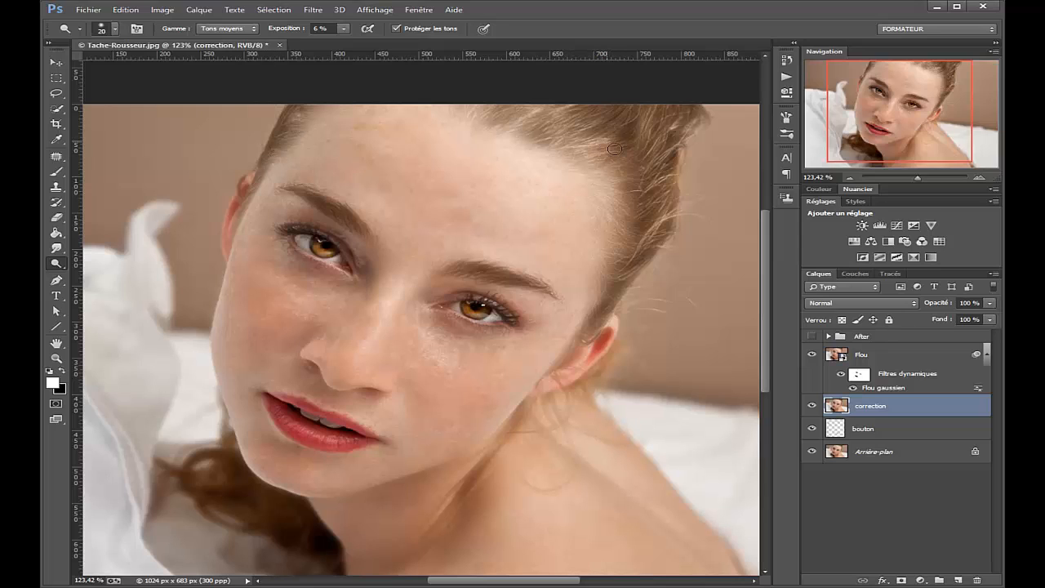
# - Hide the Flou layer and darken the contours of both eyes on the correction layer with the Burn tool at 6% midtone exposure
pyautogui.hotkey('shift', 'o')
pyautogui.press(']')
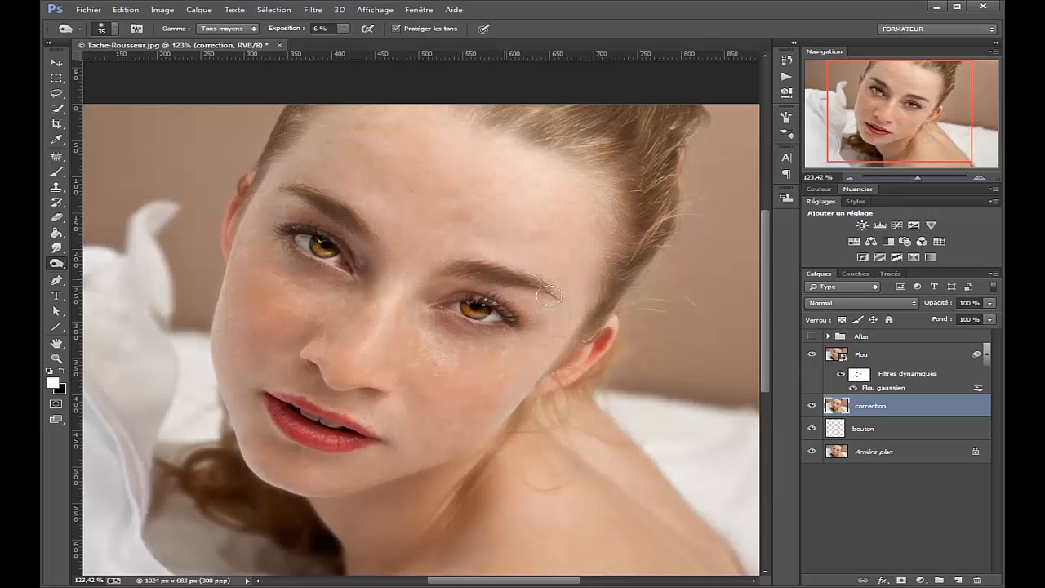
pyautogui.scroll(2, 532, 322)
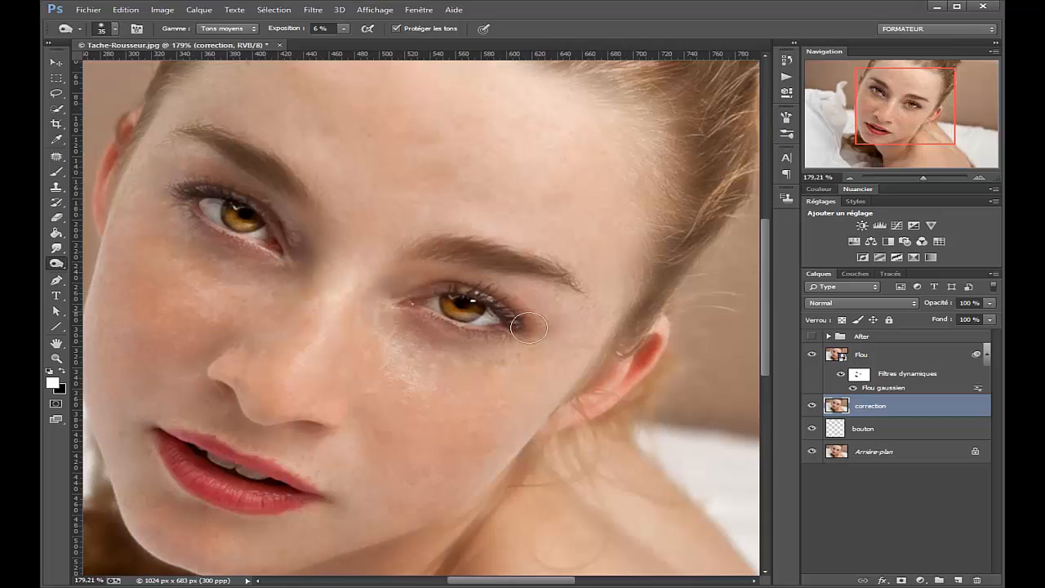
pyautogui.press(']')
pyautogui.press('[')
pyautogui.press('[')
pyautogui.press('[')
pyautogui.press('[')
pyautogui.click(811, 354)
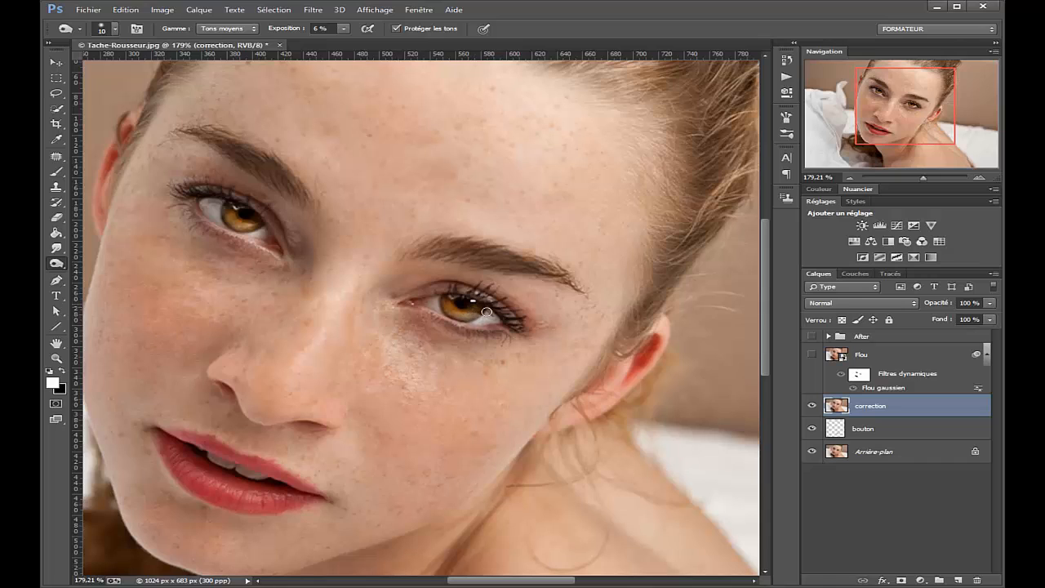
pyautogui.press('[')
pyautogui.press(']')
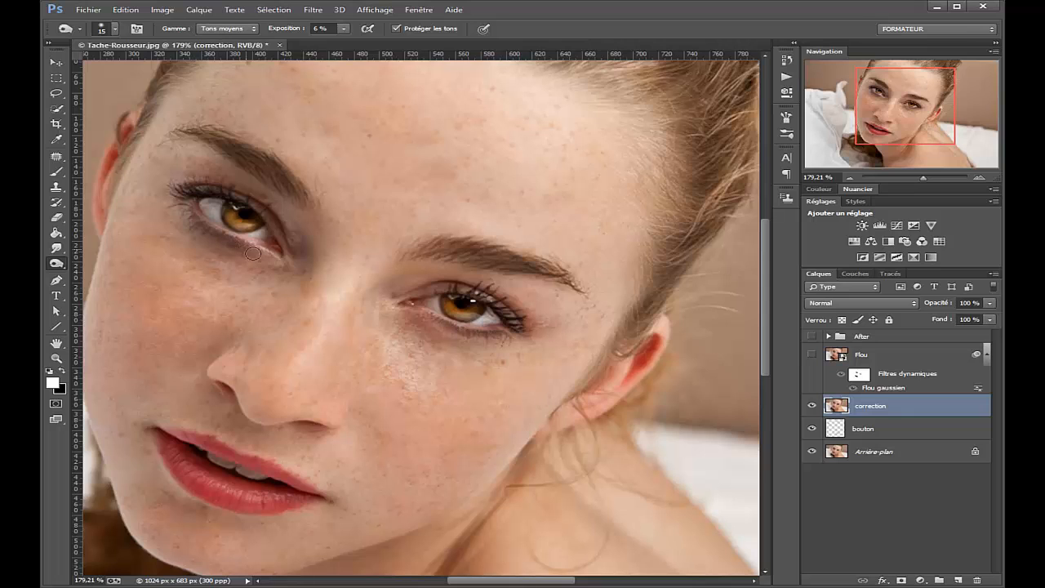
# - Show the Flou layer again and fit the whole portrait in view
pyautogui.scroll(-3, 450, 267)
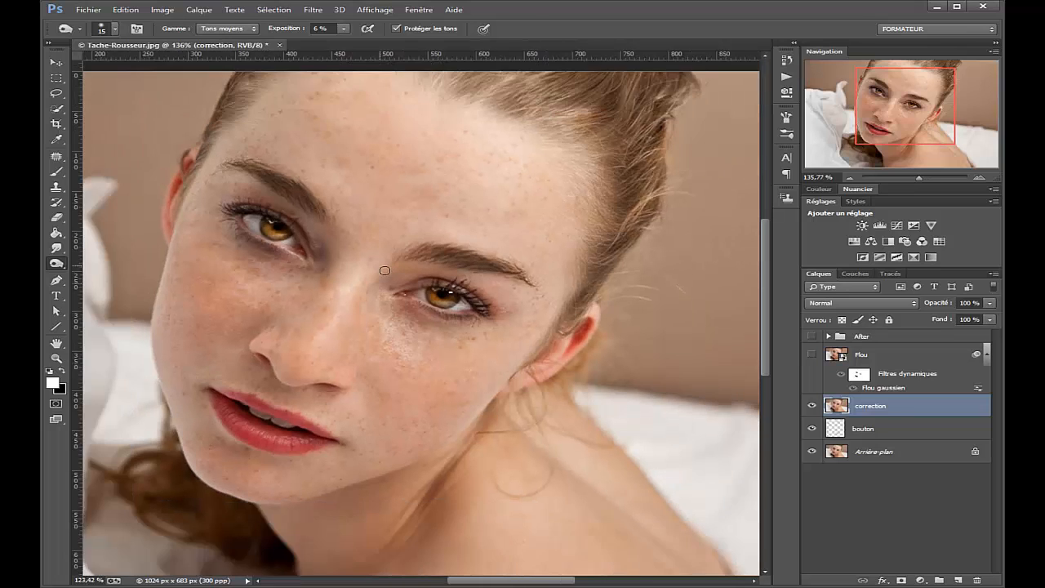
pyautogui.click(811, 355)
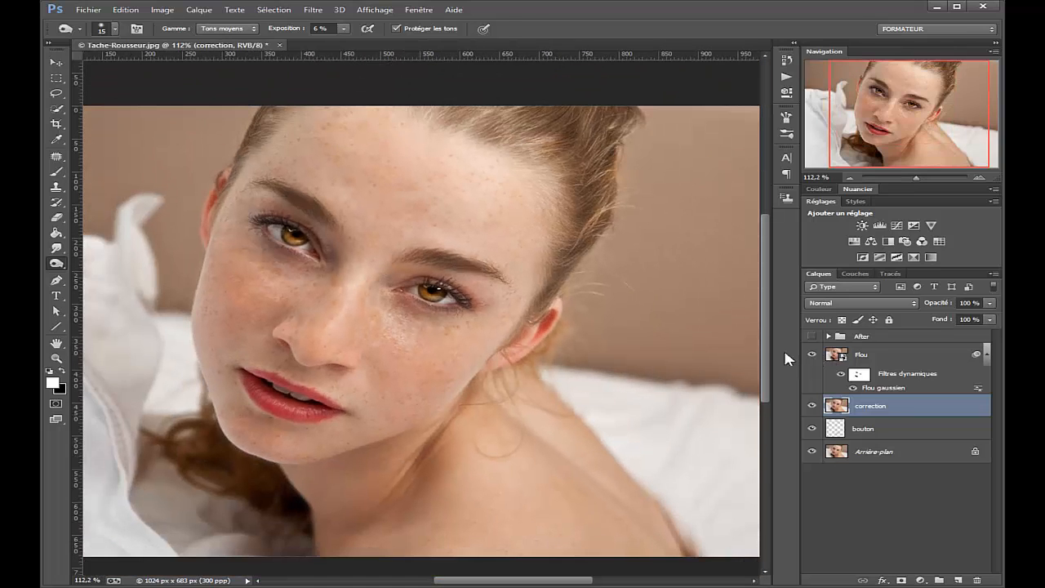
pyautogui.scroll(-2, 402, 279)
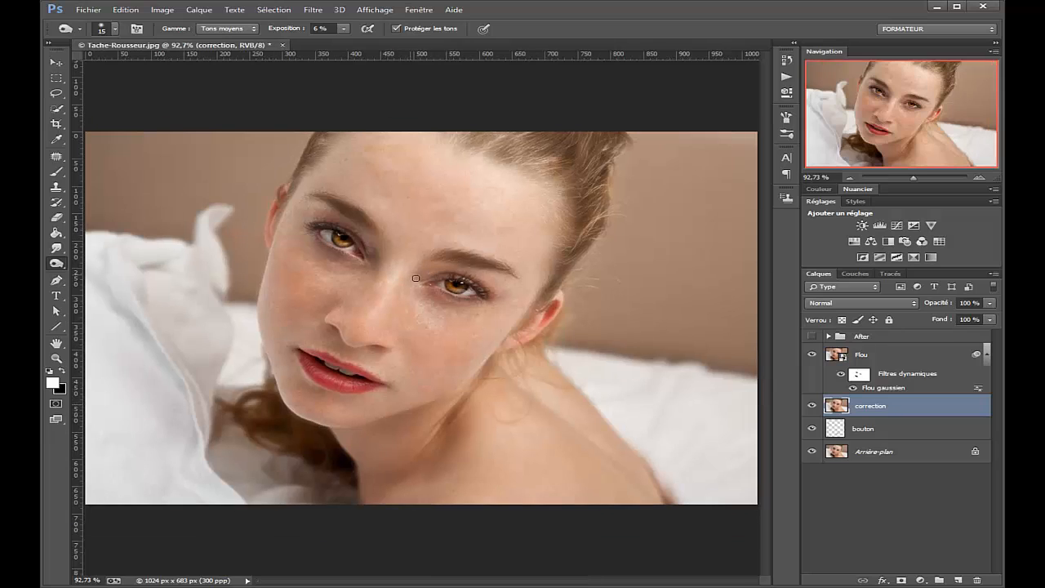
# - Group the layers Flou, correction and bouton, and toggle the group's visibility to compare the retouch with the original
pyautogui.click(941, 366)
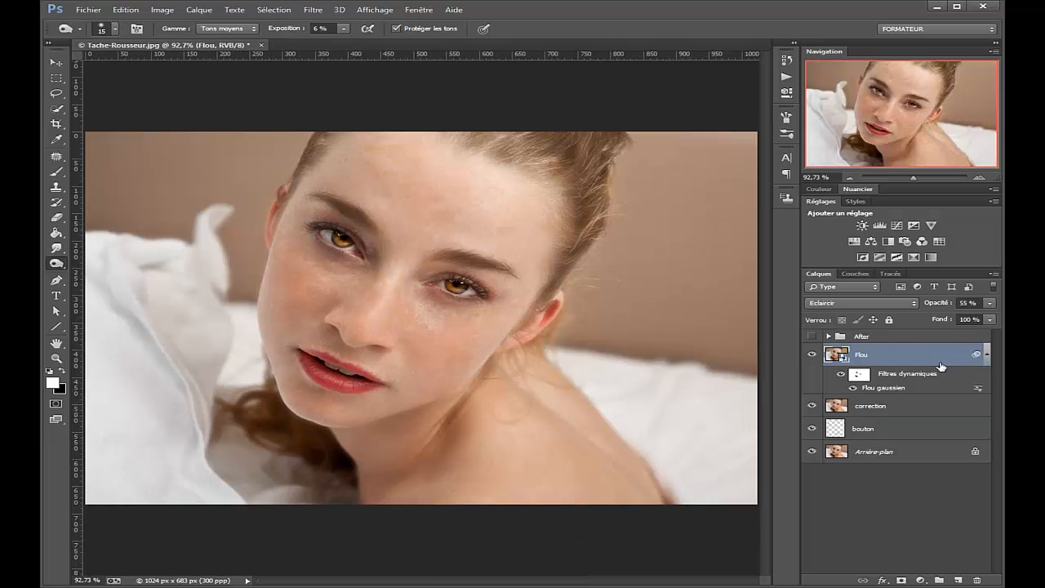
pyautogui.keyDown('shift'); pyautogui.click(898, 431); pyautogui.keyUp('shift')
pyautogui.hotkey('ctrl', 'g')
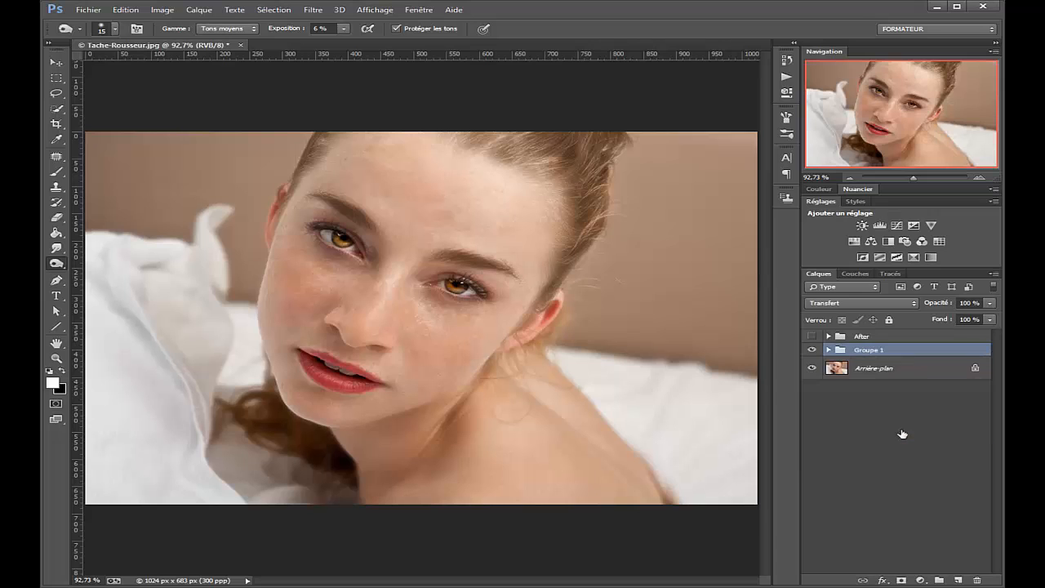
pyautogui.click(811, 350)
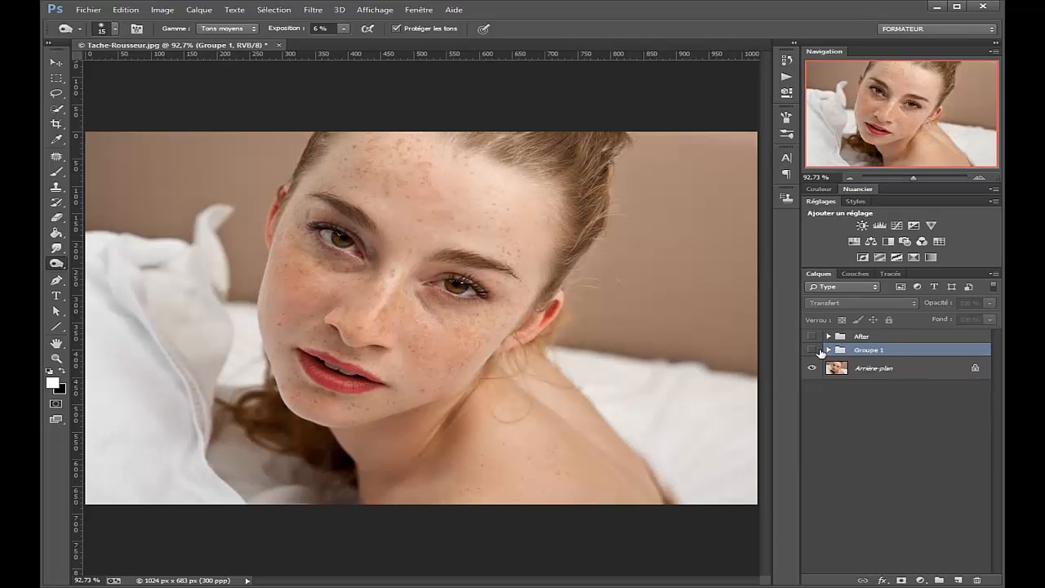
pyautogui.click(816, 350)
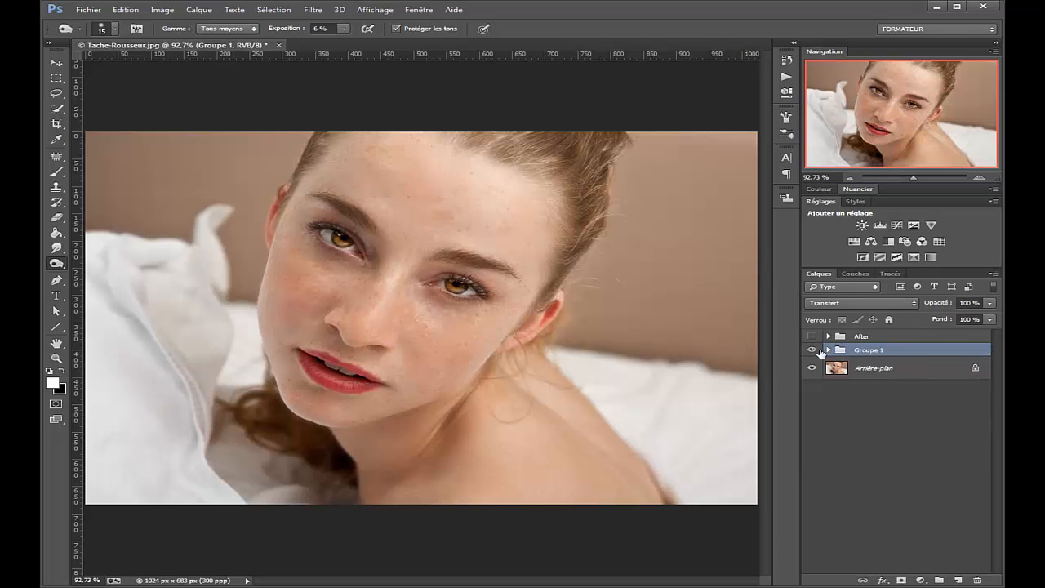